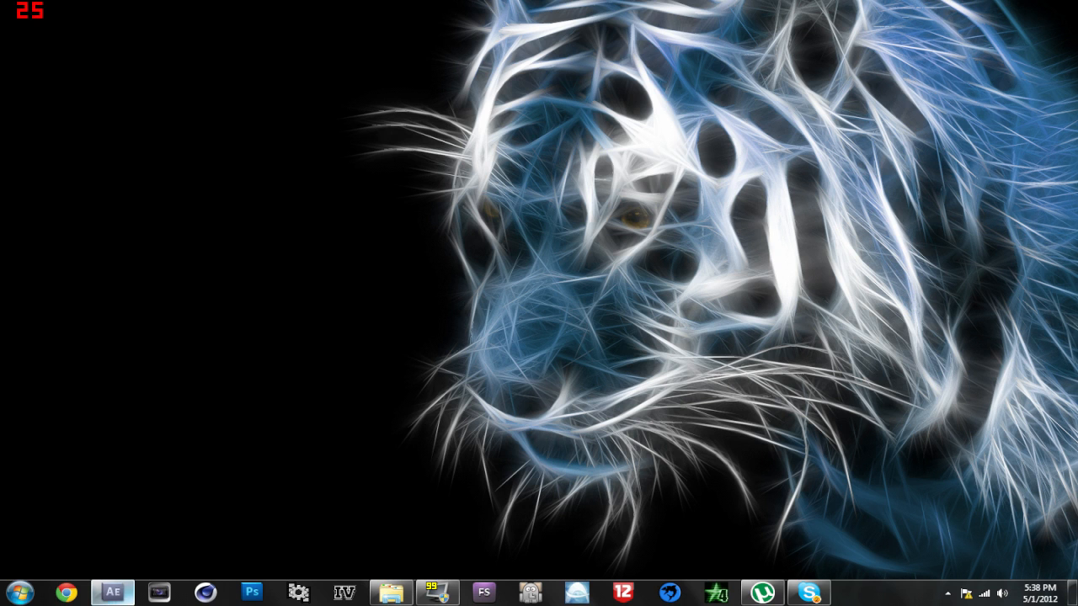
- Switch to After Effects and look over the tutoriall.mp4 footage and Hardcore Mix.mp3 waveform around 0;00;44;18
left_click(113, 592)
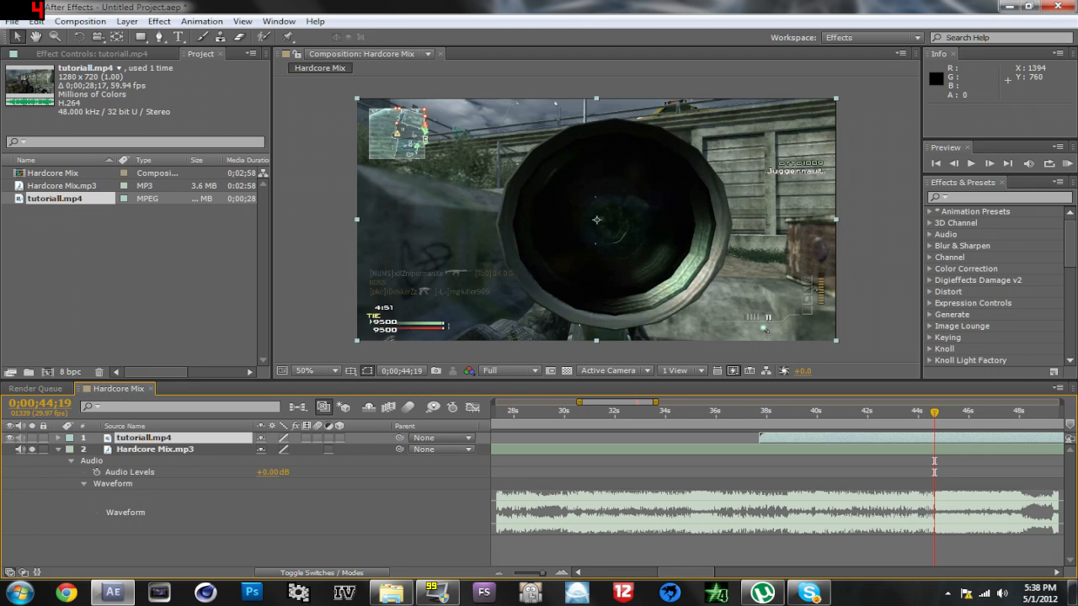
left_click_drag(934, 413, 972, 413)
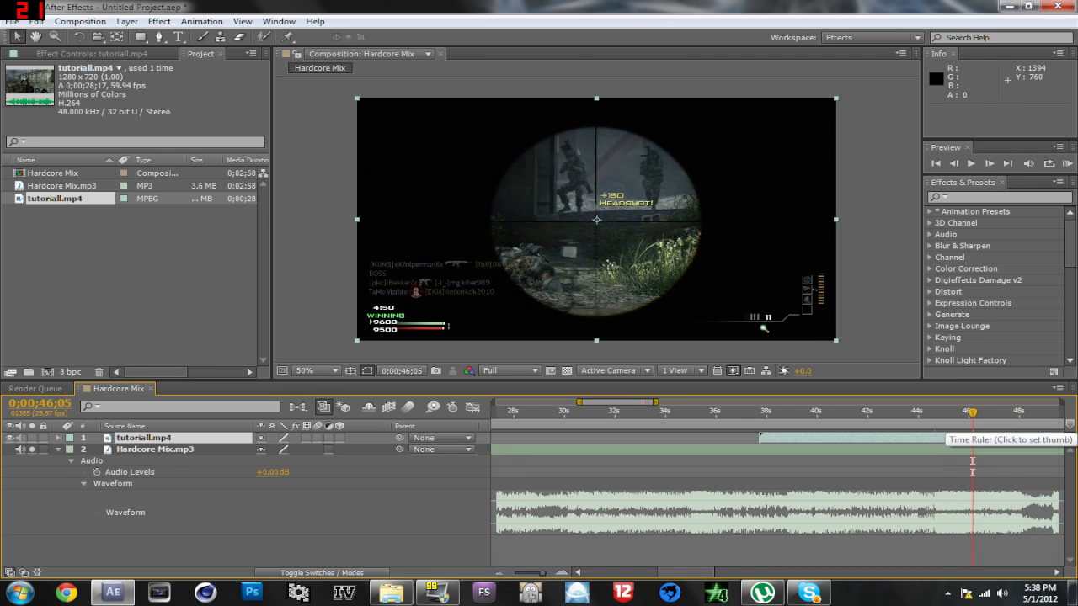
left_click_drag(972, 412, 933, 413)
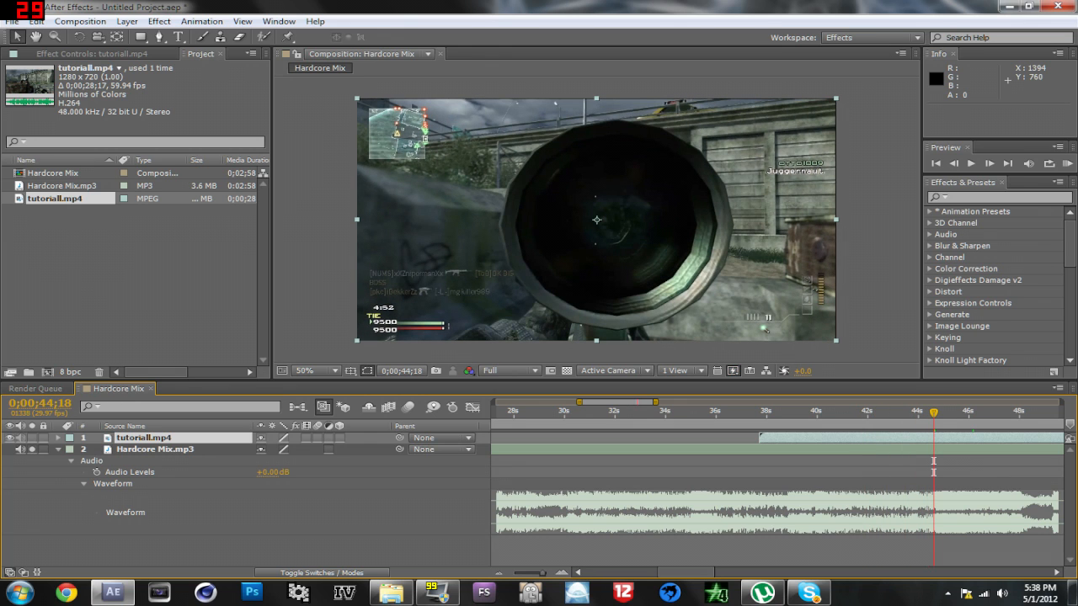
left_click(58, 450)
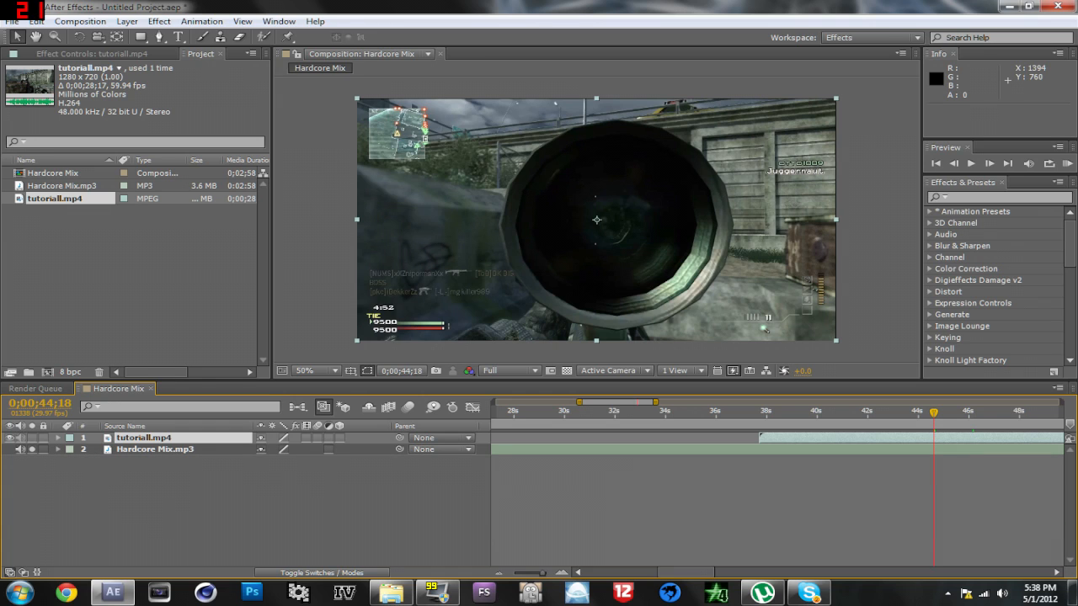
left_click(58, 450)
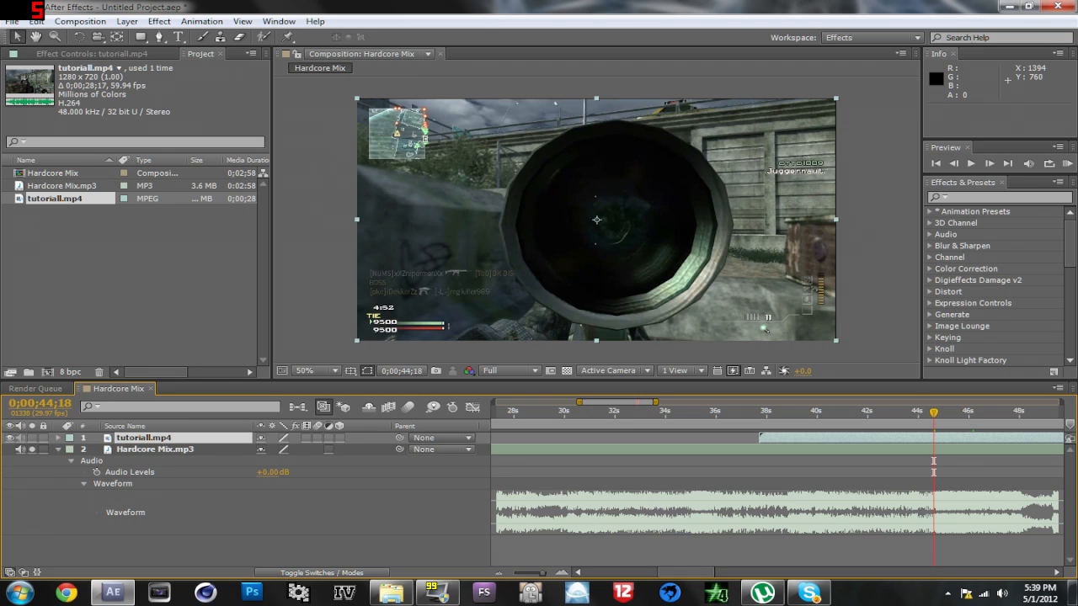
- Examine the audio waveform and the gameplay footage frame by frame between 0;00;44;18 and 0;00;44;21
key("equal")
key("equal")
key("minus")
key("minus")
key("minus")
key("equal")
key("equal")
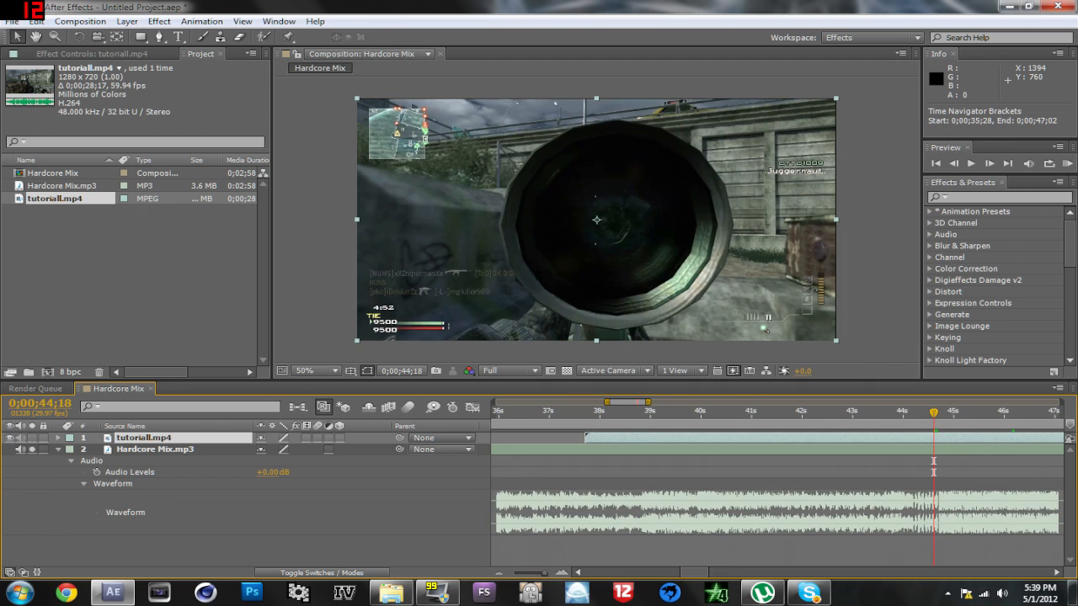
key("Page_Down")
key("Page_Down")
key("Page_Down")
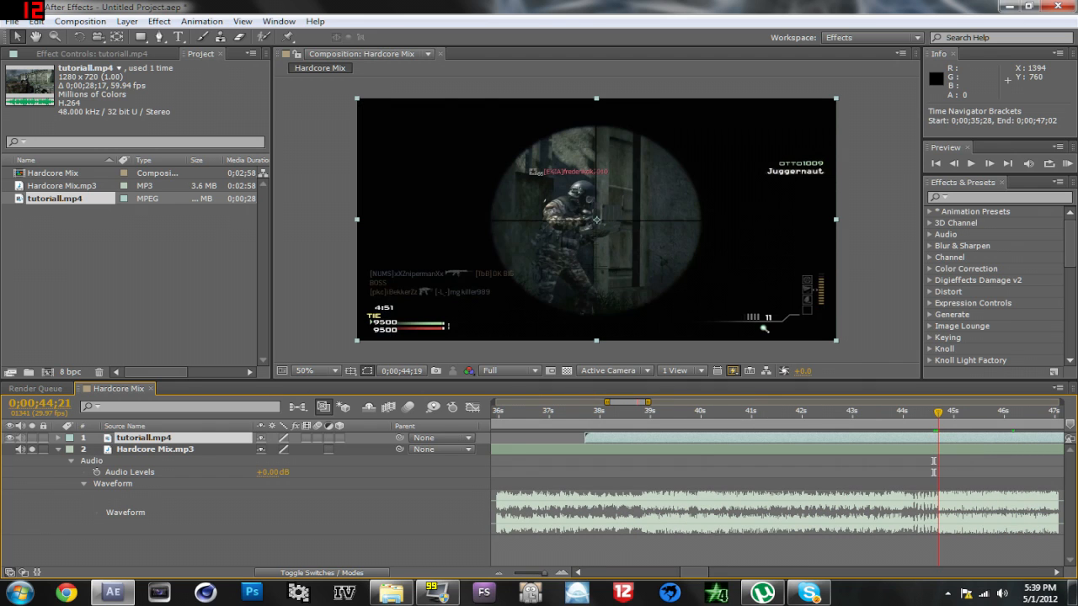
key("Page_Up")
key("Page_Up")
key("Page_Up")
- Preview the composition from 0;00;42;21 to check how the scope-in lines up with the music
left_click_drag(934, 412, 837, 413)
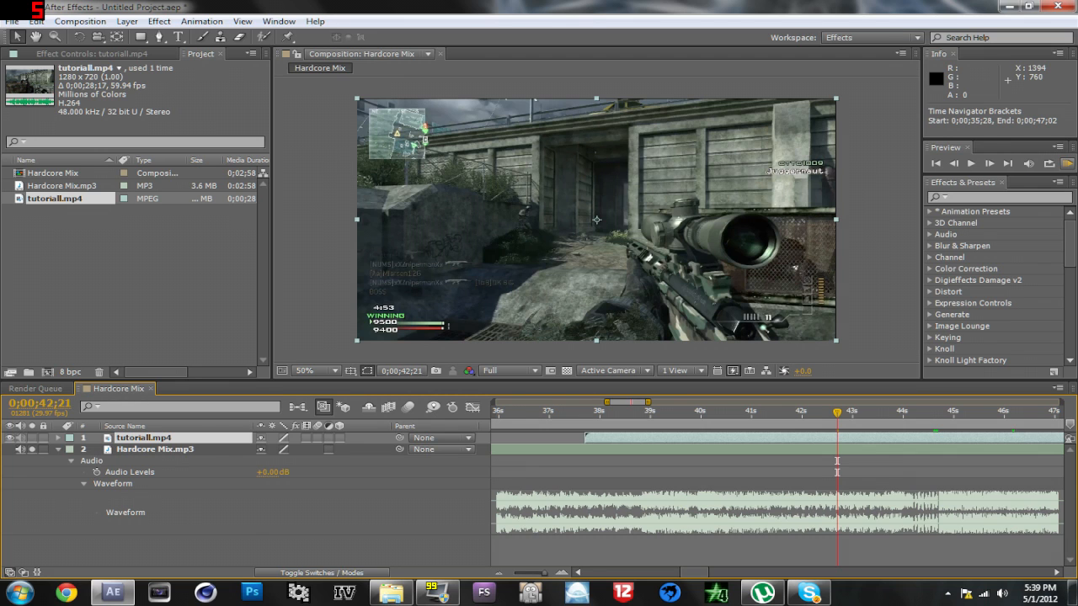
left_click(1068, 164)
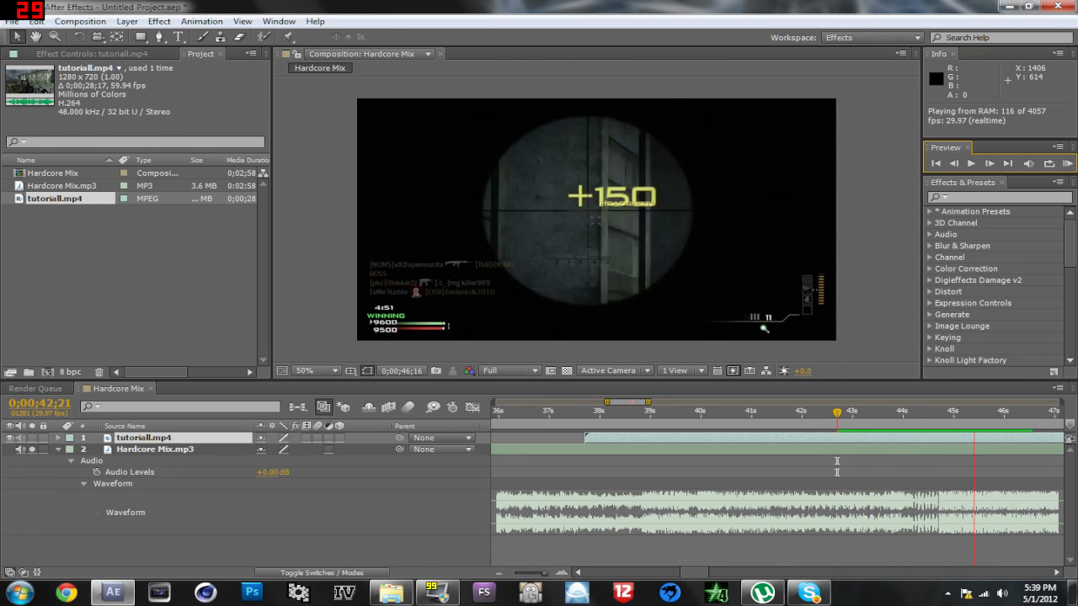
key("space")
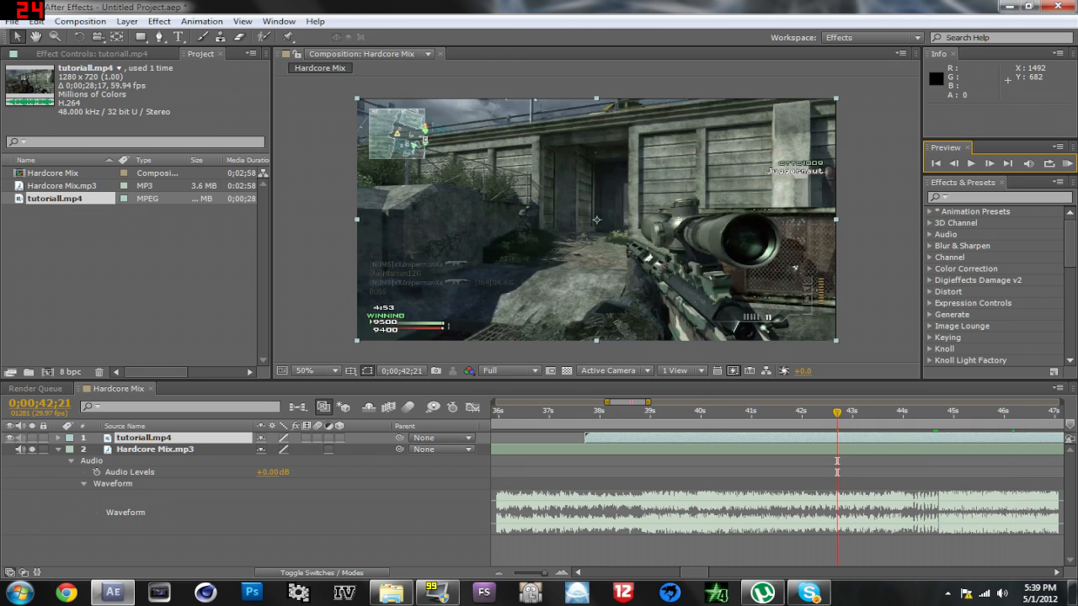
key("space")
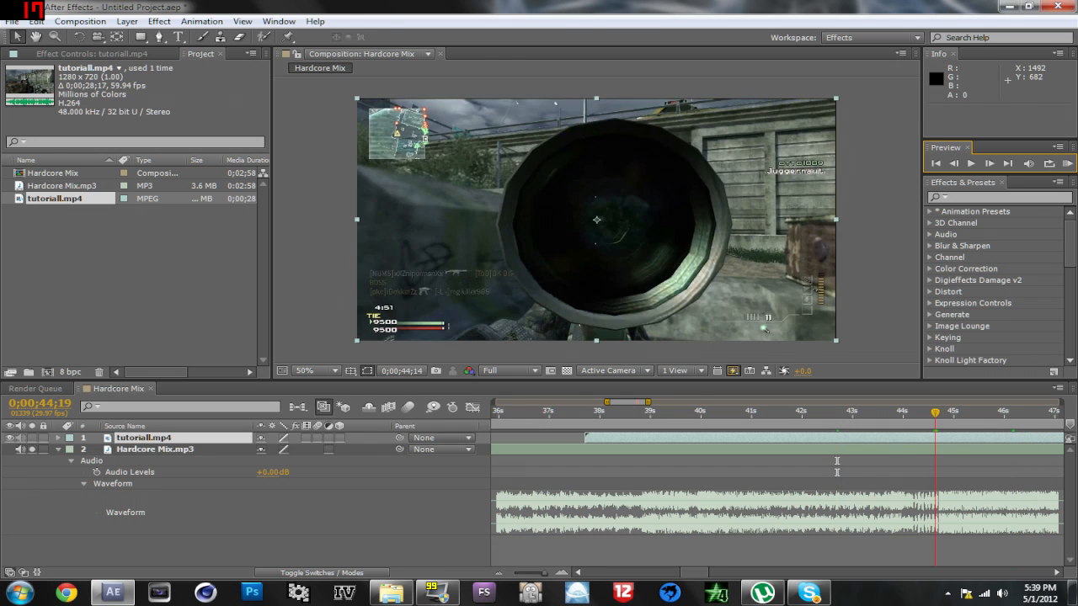
- Move the tutoriall.mp4 layer one frame later and split it at 0;00;44;21
left_click_drag(939, 412, 936, 413)
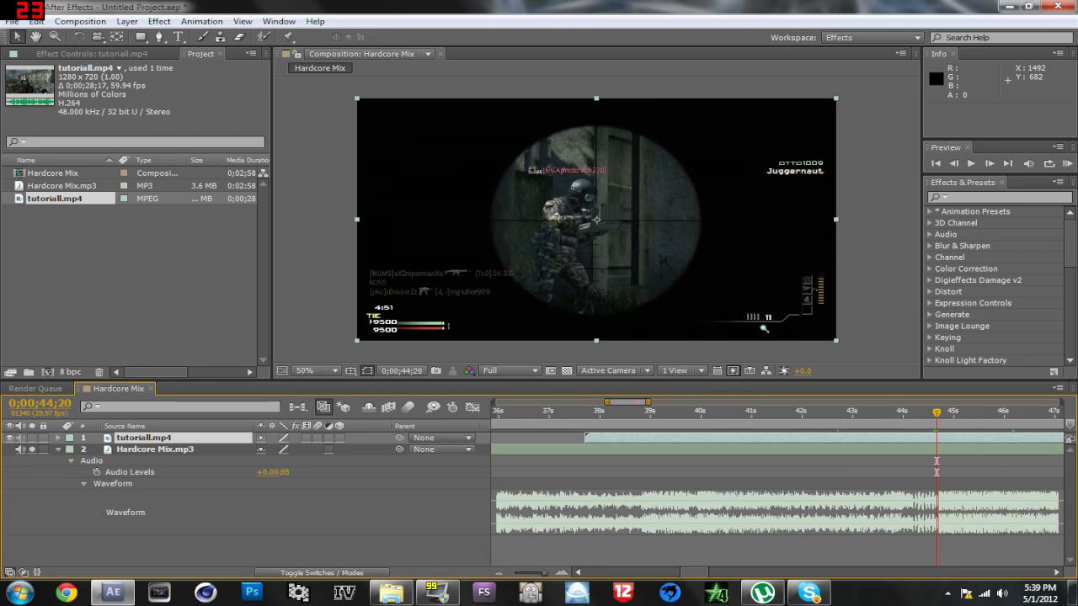
left_click_drag(937, 413, 936, 413)
mouse_move(984, 438)
left_mouse_down()
mouse_move(872, 438)
mouse_move(984, 438)
left_mouse_up()
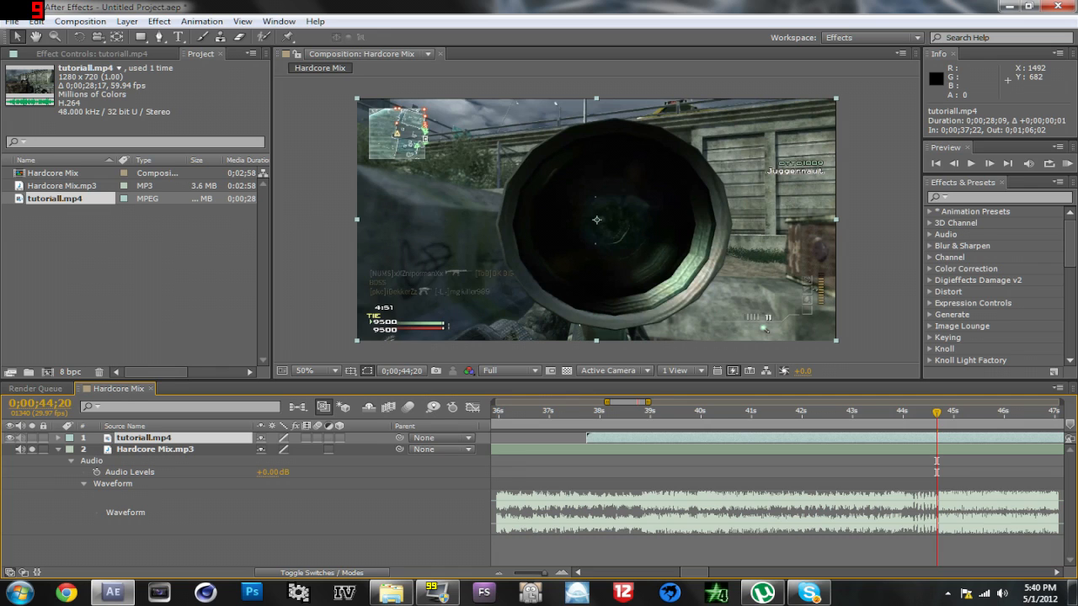
key("Page_Down")
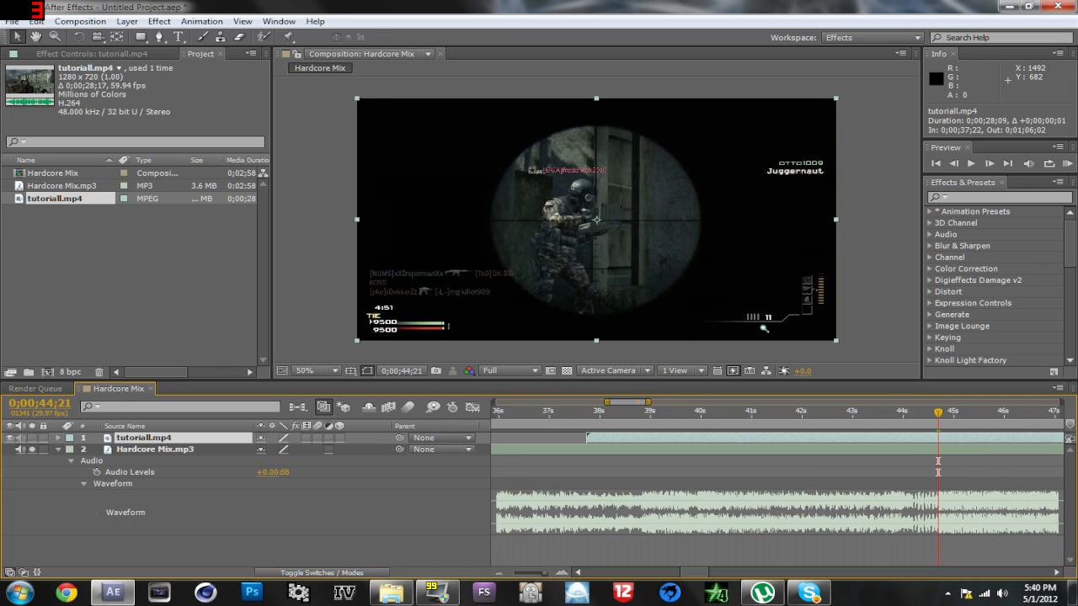
key("ctrl+shift+d")
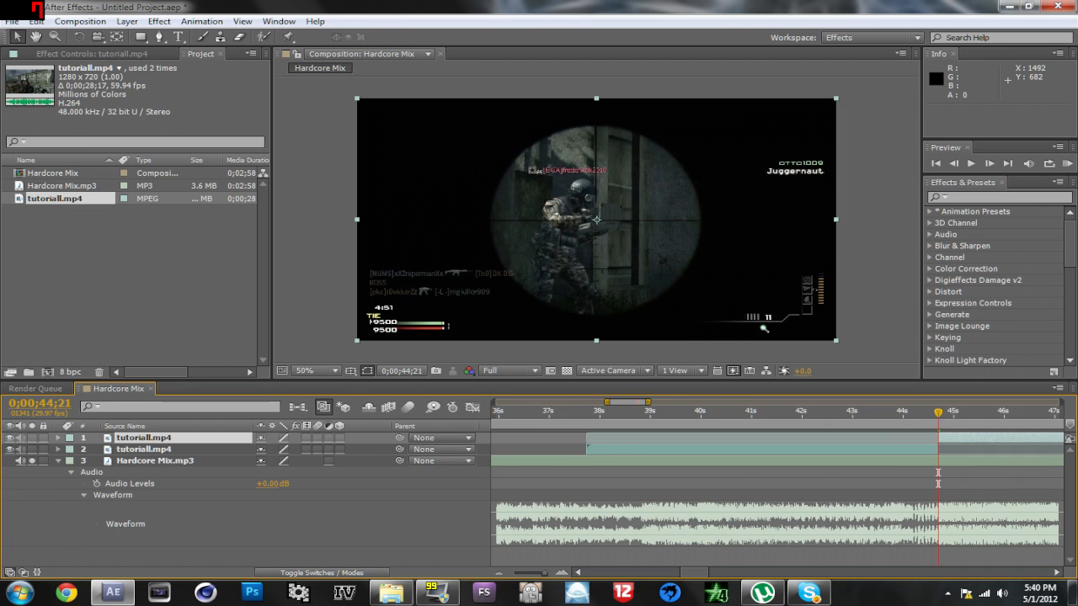
- Slide the second tutoriall.mp4 segment 18 frames earlier and trim its start to 0;00;44;21
key("alt+Page_Up")
key("alt+Page_Up")
key("alt+Page_Up")
key("alt+Page_Up")
key("alt+Page_Up")
key("alt+Page_Up")
key("alt+Page_Up")
key("alt+Page_Up")
key("alt+Page_Up")
key("alt+Page_Up")
key("alt+Page_Up")
key("alt+Page_Up")
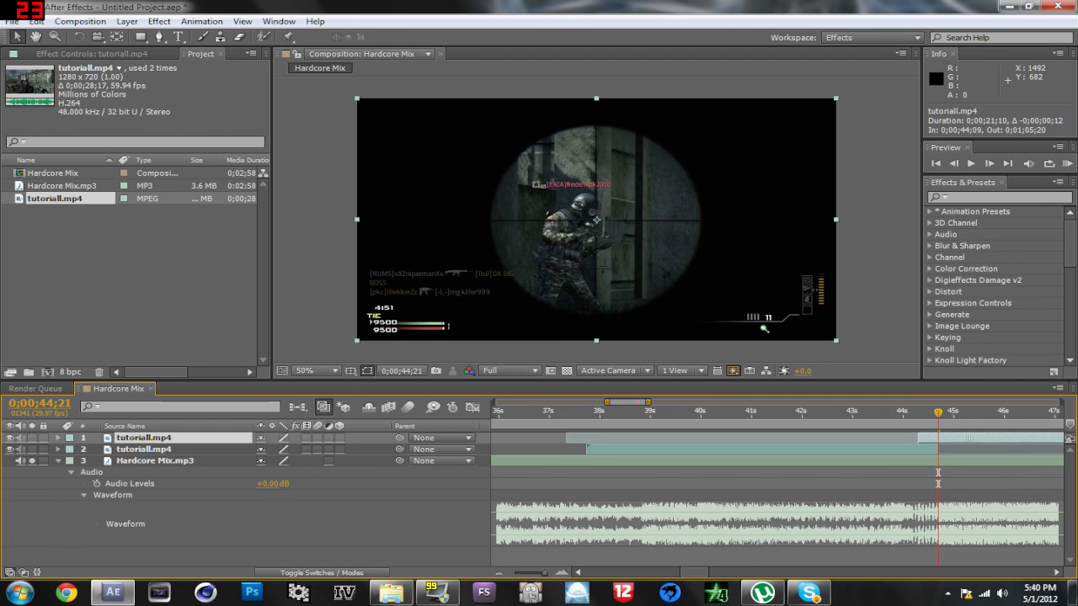
key("alt+Page_Up")
key("alt+Page_Up")
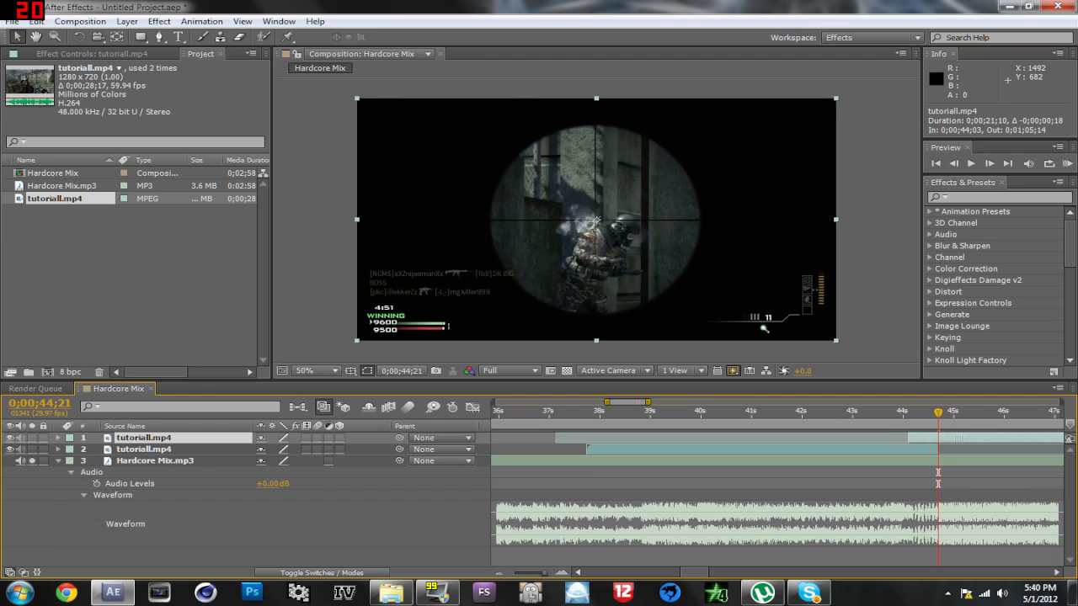
key("alt+Page_Down")
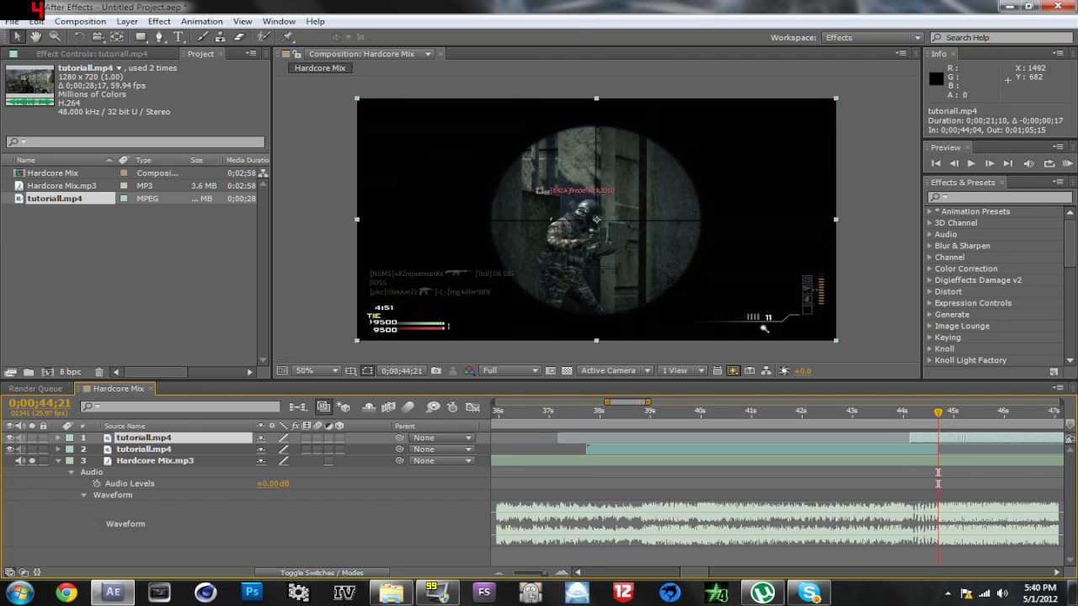
key("alt+Page_Up")
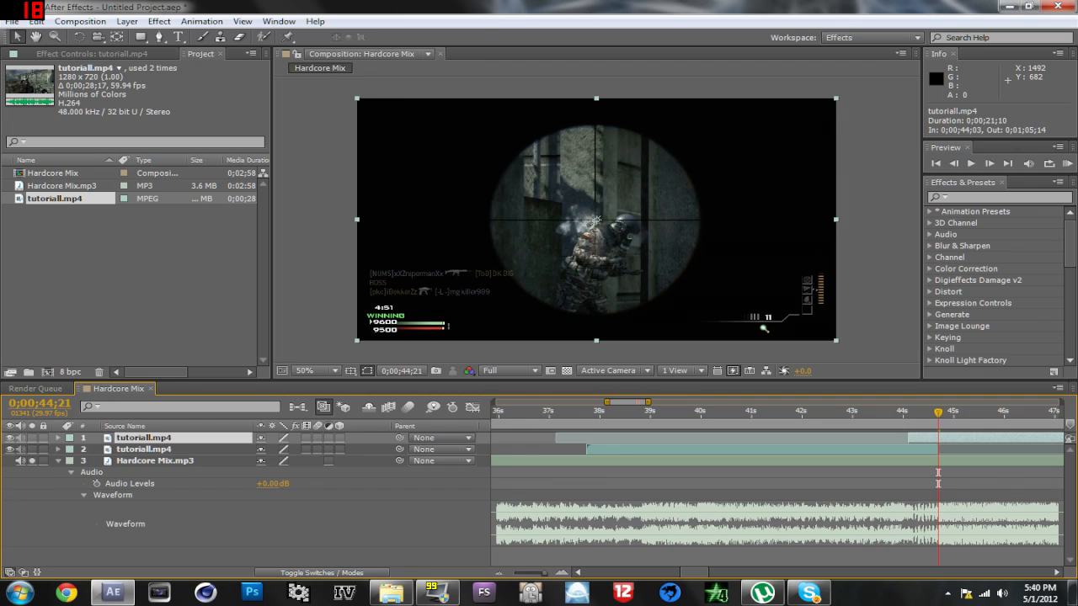
key("alt+Page_Down")
mouse_move(909, 438)
left_mouse_down()
mouse_move(938, 438)
mouse_move(890, 413)
mouse_move(941, 413)
mouse_move(895, 412)
left_mouse_up()
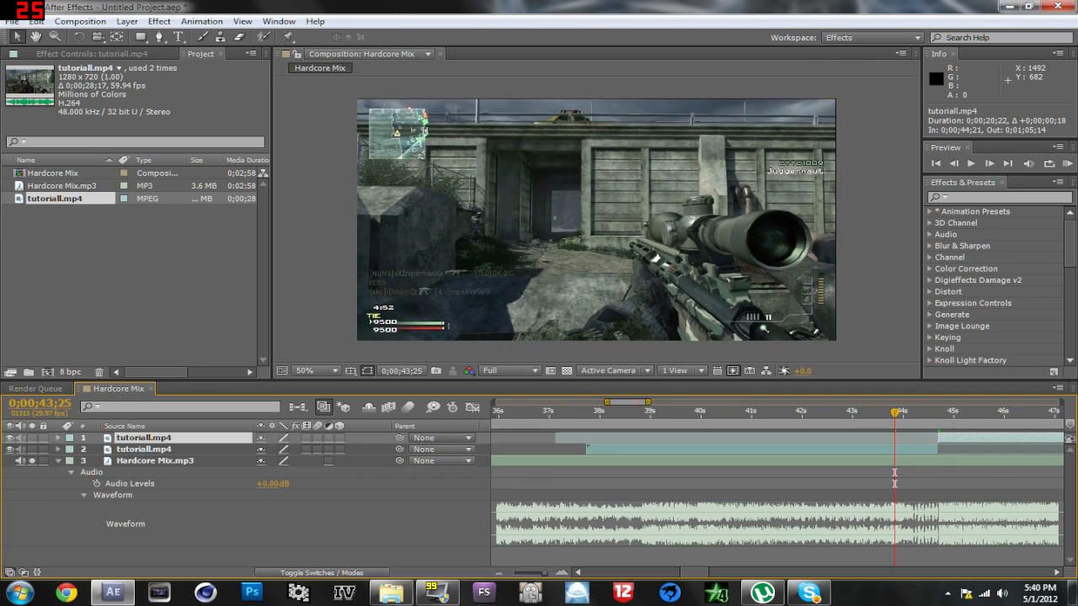
- Play back the cut between the two tutoriall.mp4 segments with the music, starting around 0;00;43;25
key("KP_0")
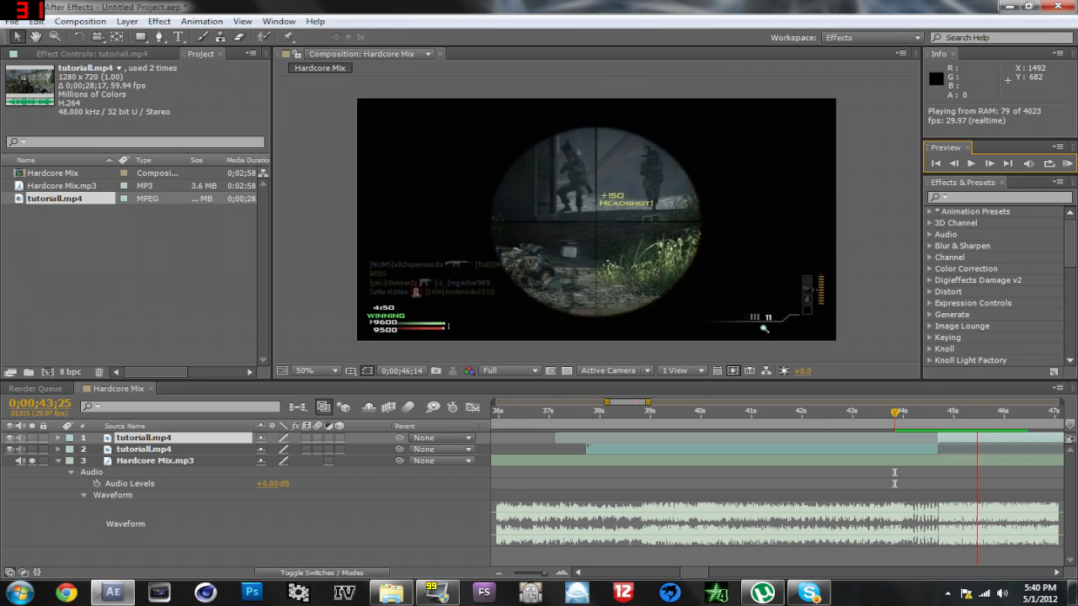
key("space")
mouse_move(894, 413)
left_mouse_down()
mouse_move(854, 414)
mouse_move(891, 413)
left_mouse_up()
key("space")
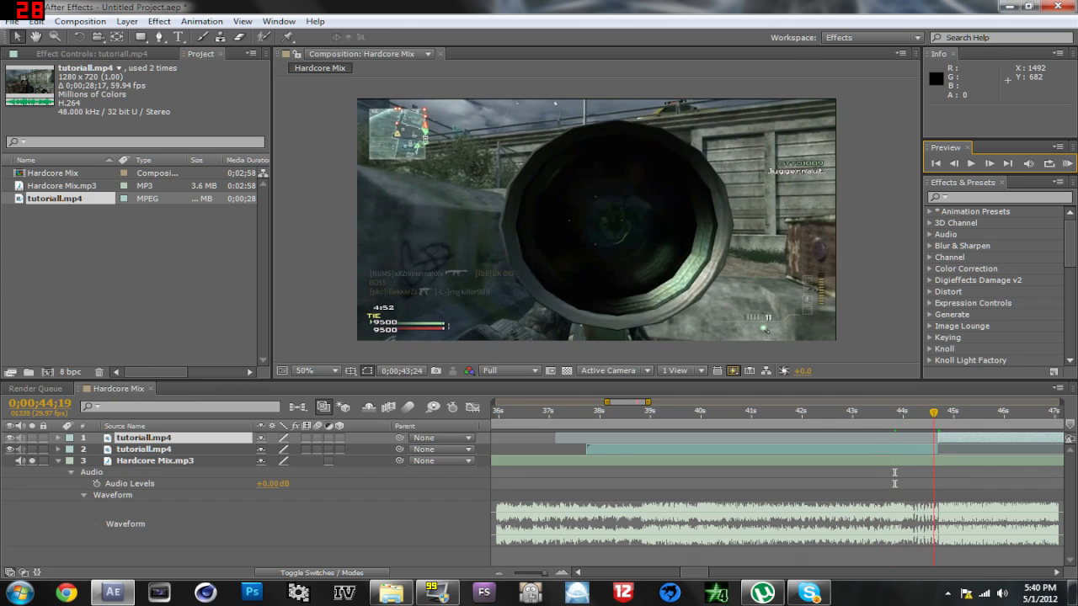
key("space")
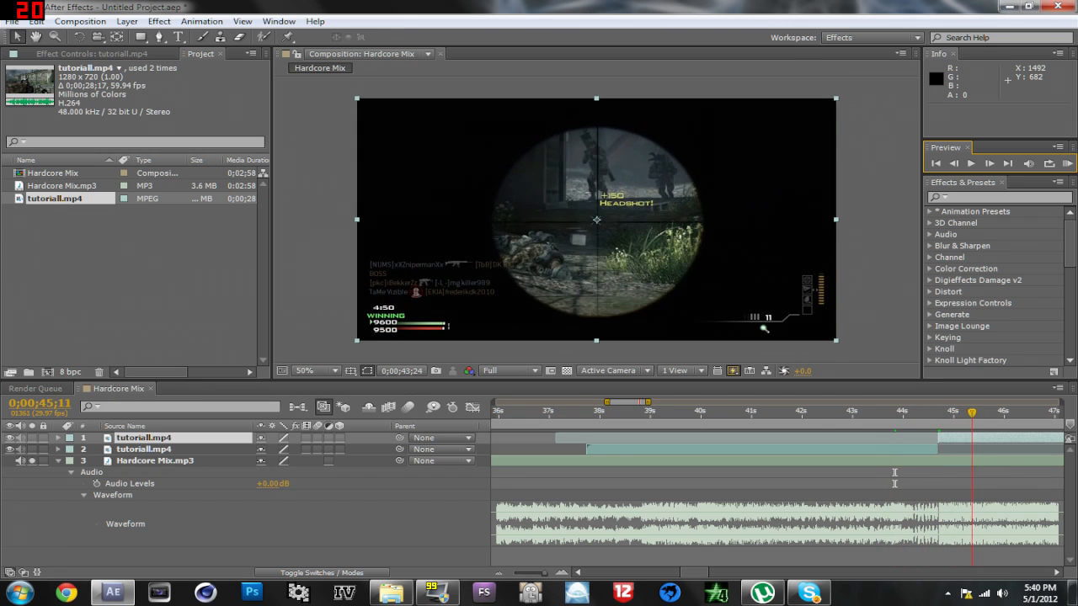
left_click_drag(979, 413, 894, 413)
key("space")
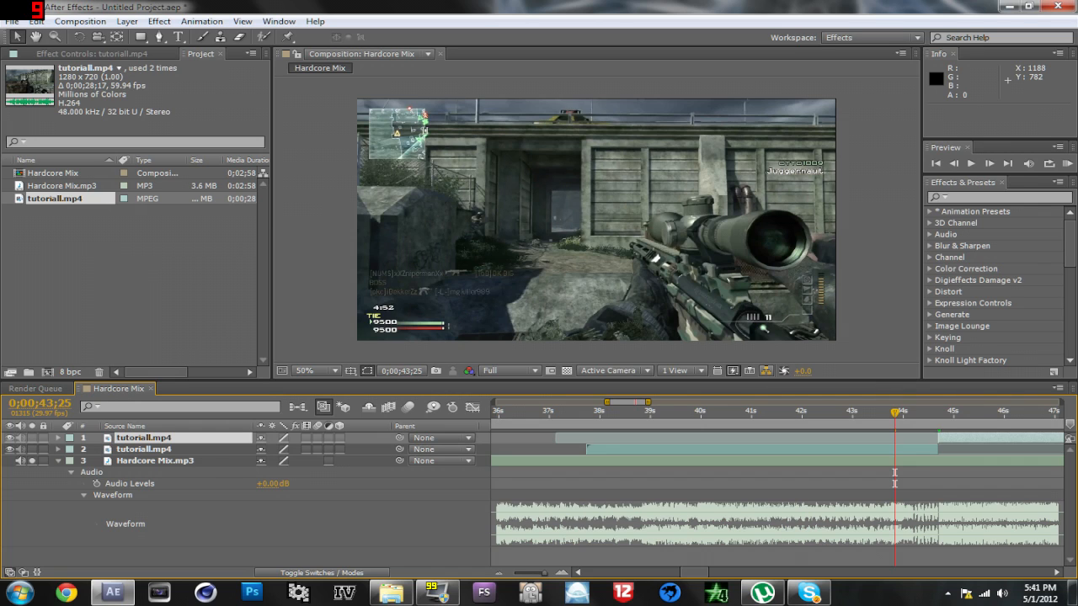
left_click(884, 461)
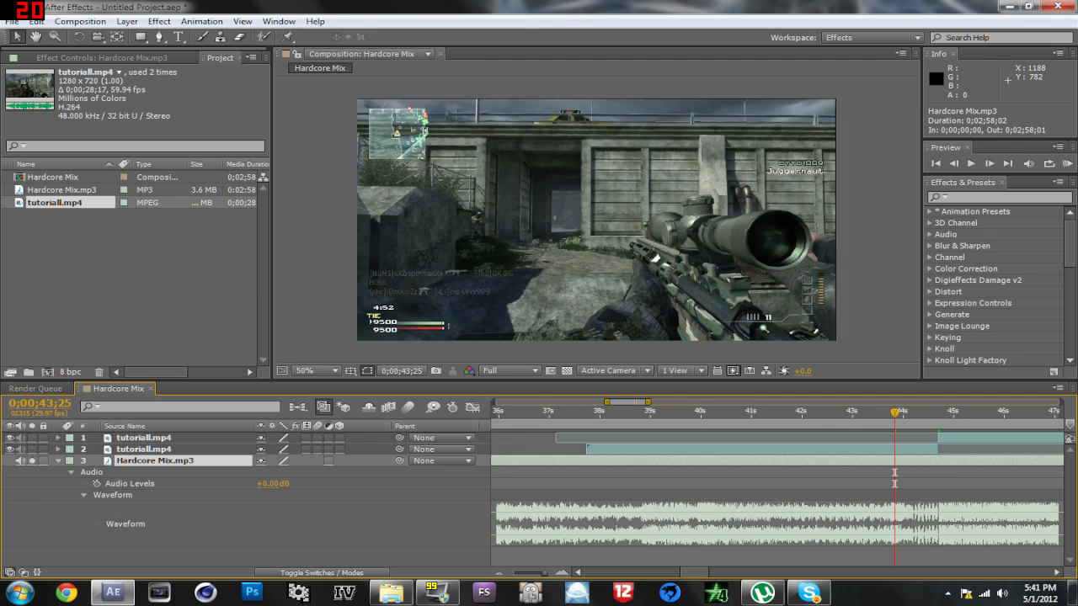
key("space")
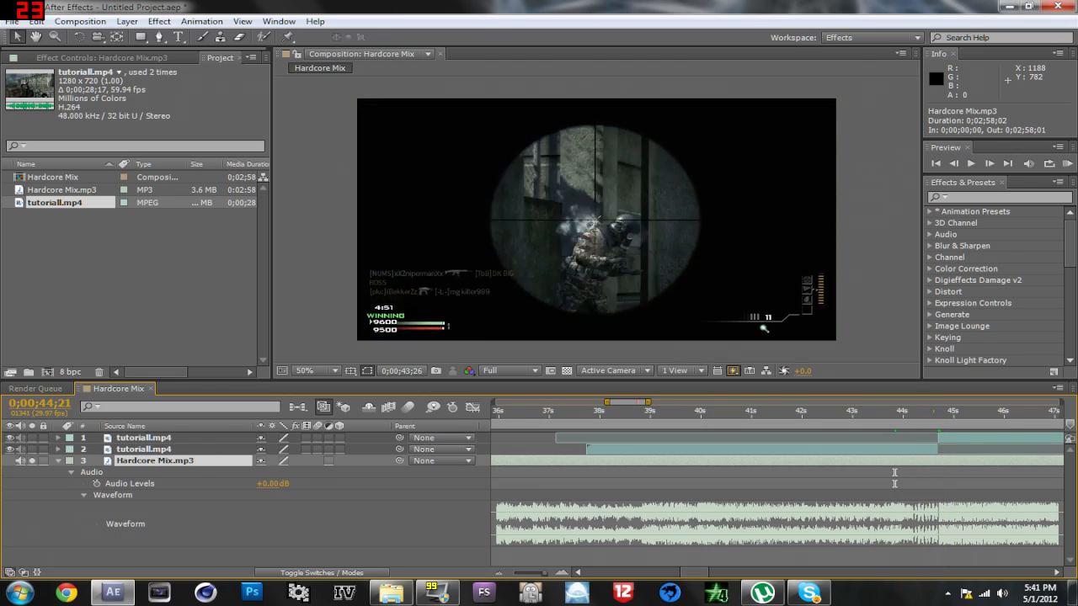
left_click_drag(900, 413, 890, 413)
key("KP_0")
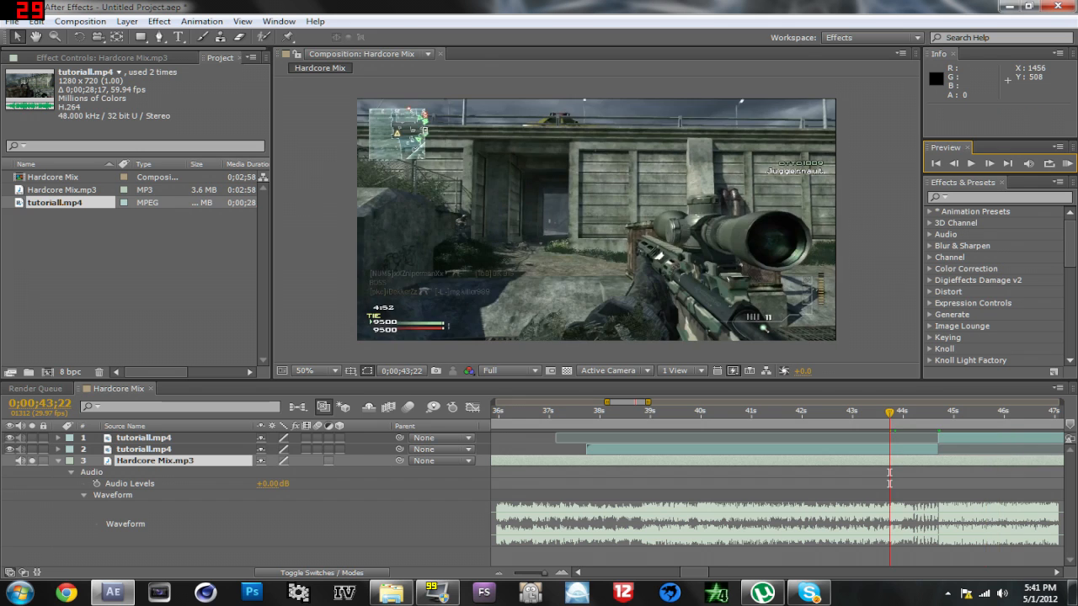
- Enable Time Remapping on the second tutoriall.mp4 segment
left_click_drag(977, 413, 982, 413)
key("equal")
key("equal")
key("equal")
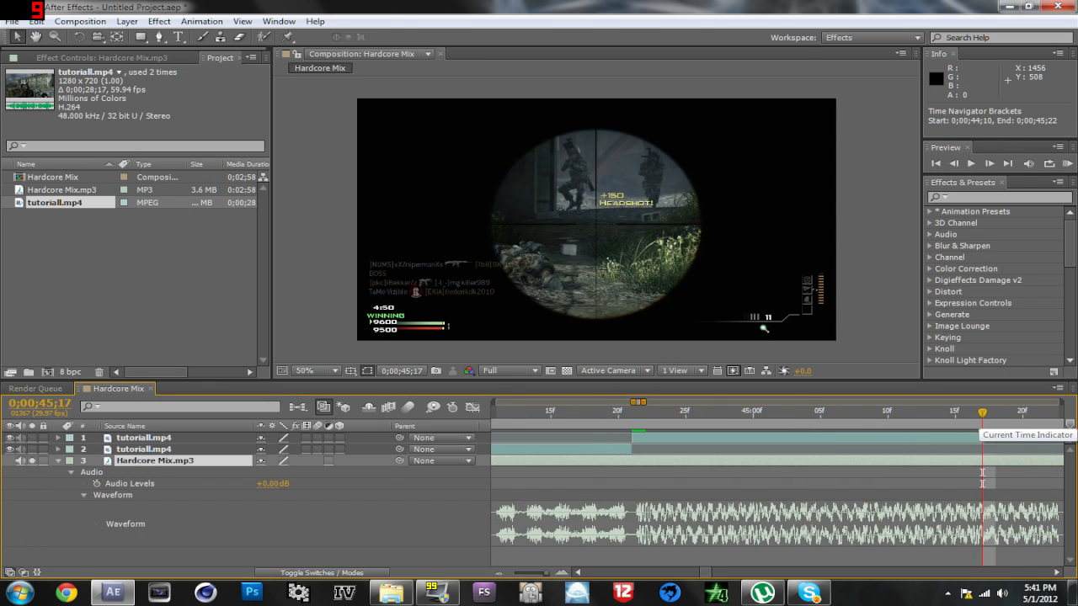
key("minus")
key("minus")
mouse_move(982, 413)
left_mouse_down()
mouse_move(972, 412)
mouse_move(986, 412)
left_mouse_up()
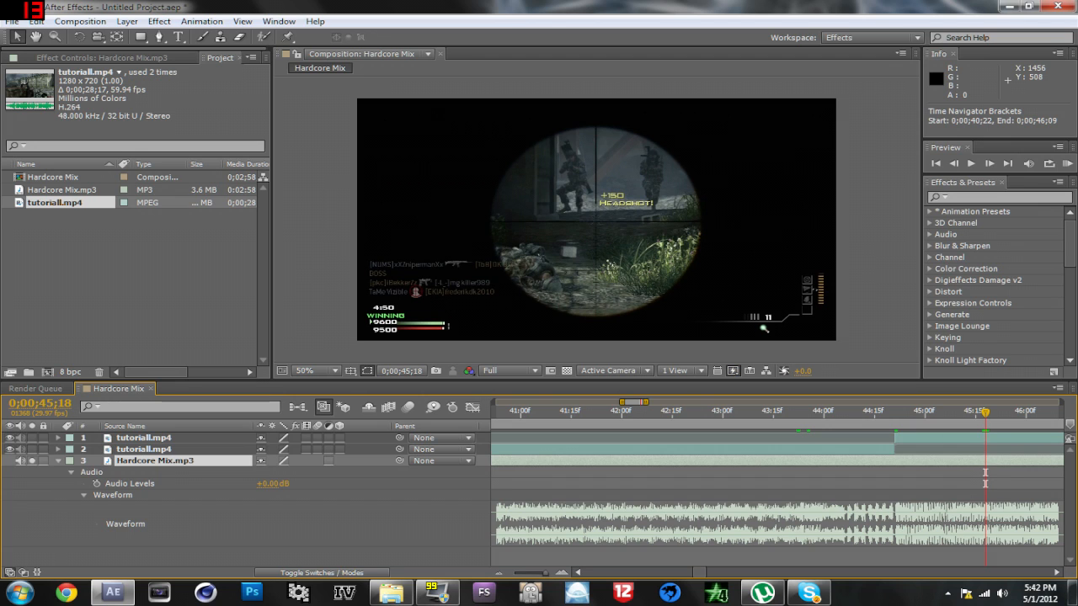
right_click(884, 438)
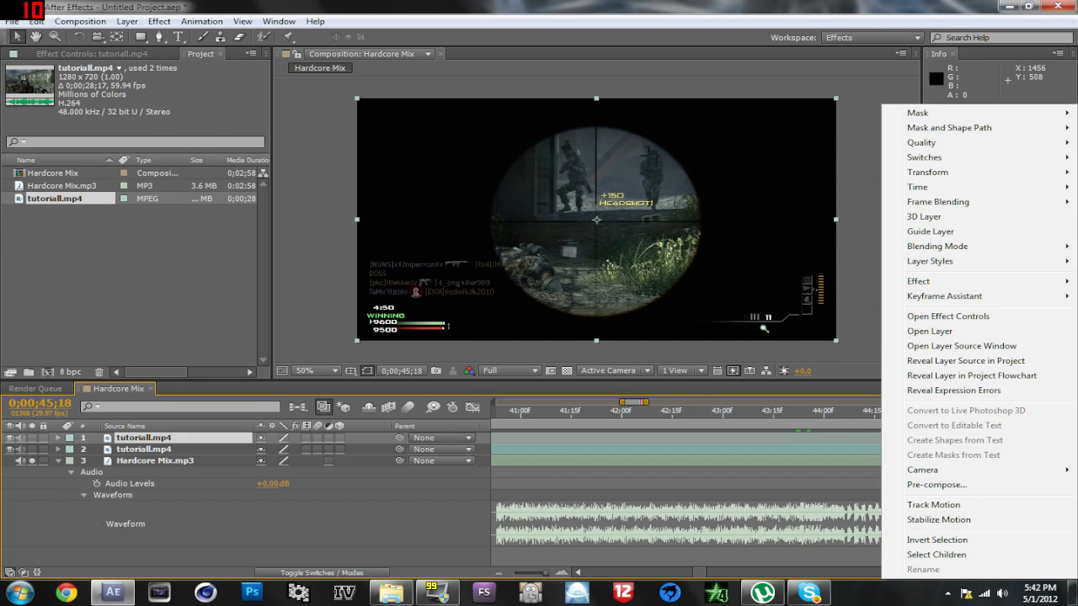
mouse_move(926, 187)
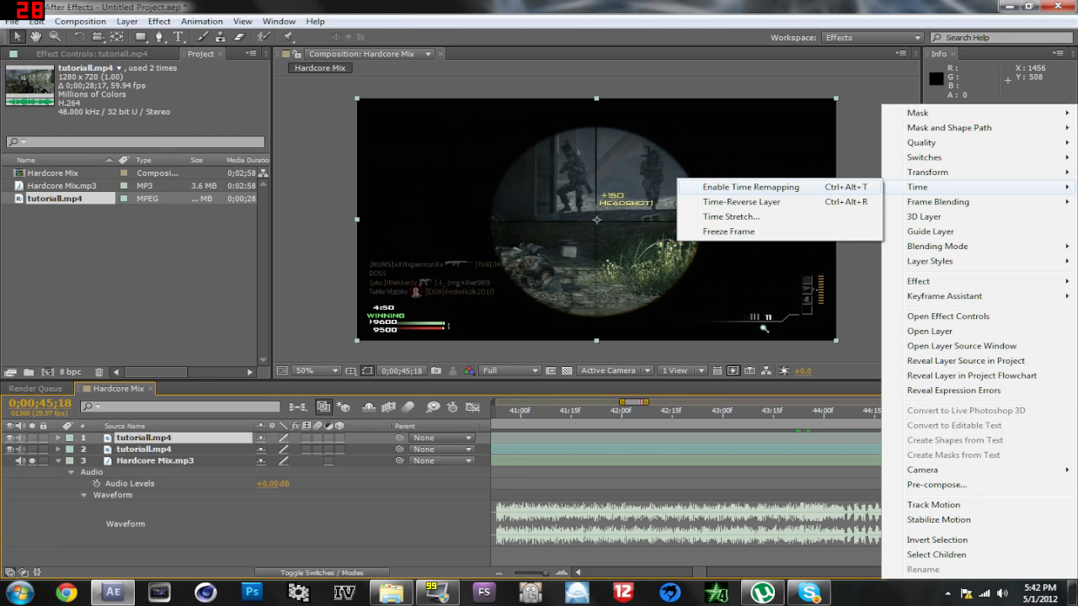
left_click(750, 187)
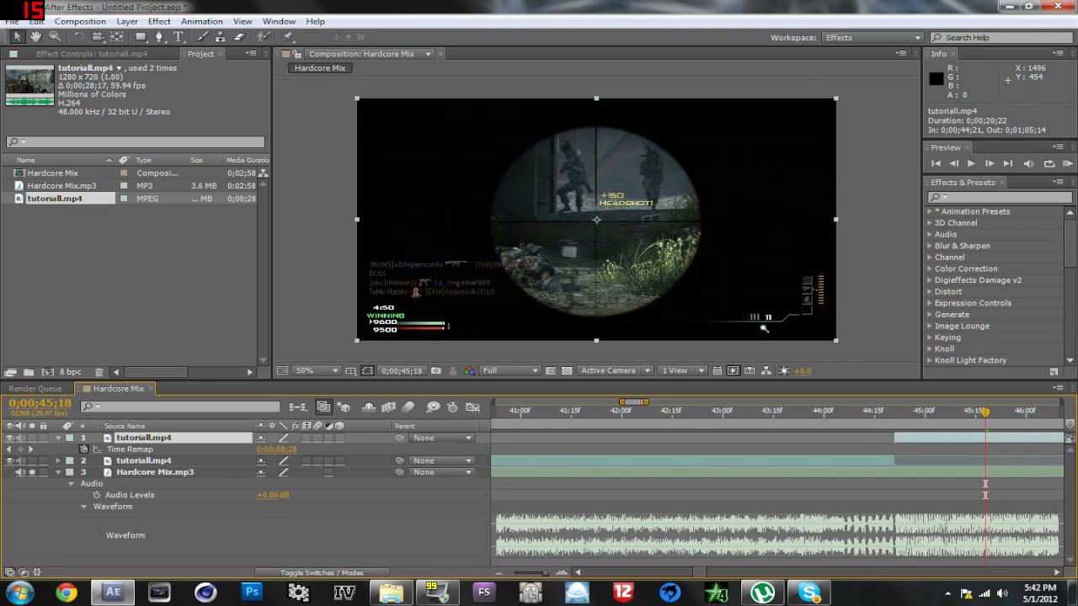
- Add Time Remap keyframes to the second tutoriall.mp4 segment, from 0;00;45;06 through 0;00;46;12
left_click_drag(985, 413, 945, 413)
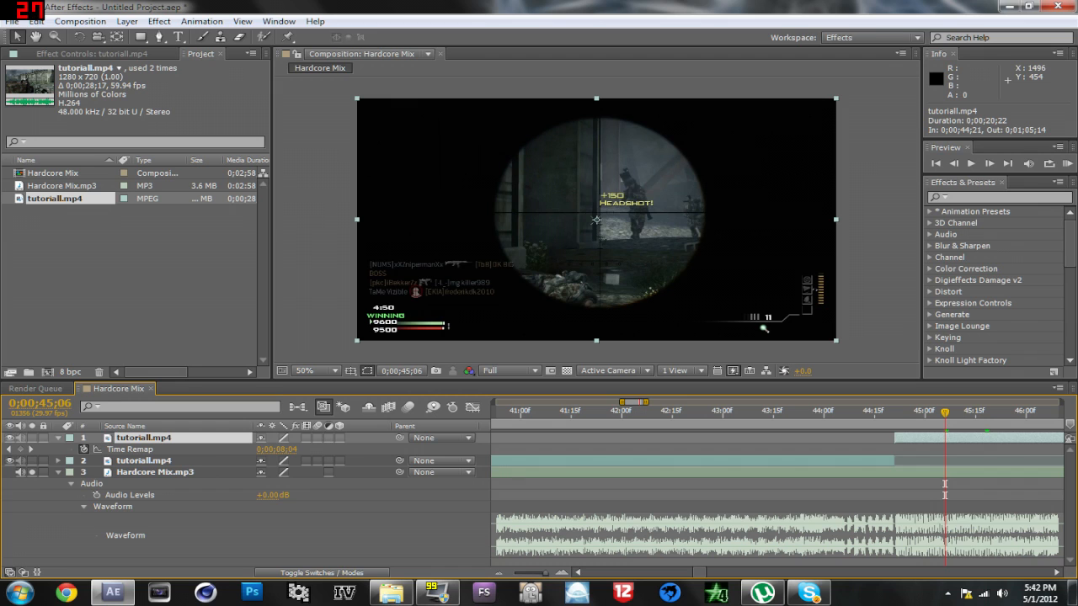
left_click(20, 450)
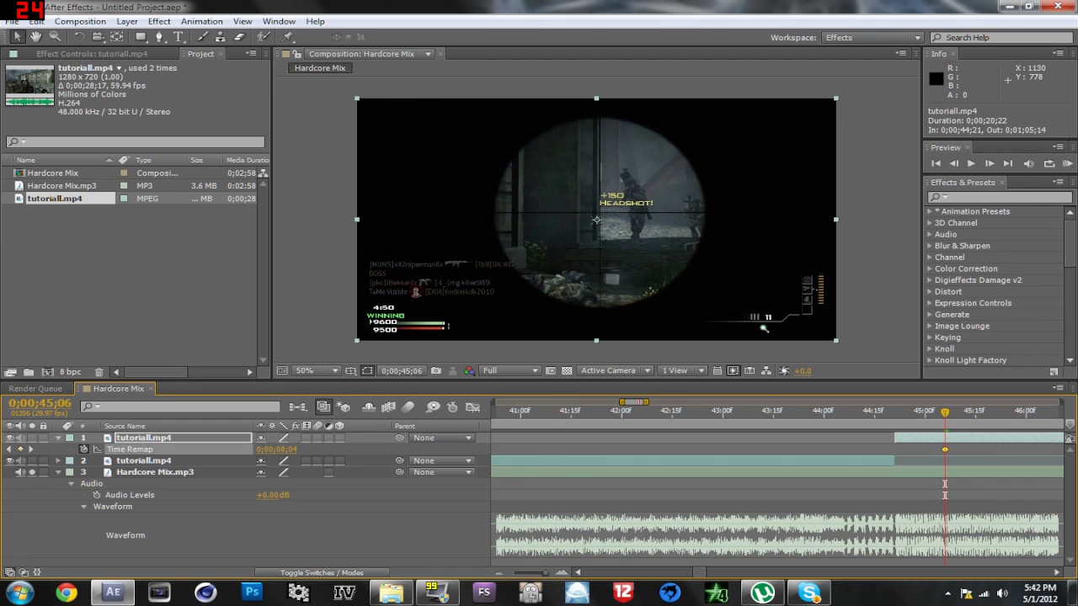
key("space")
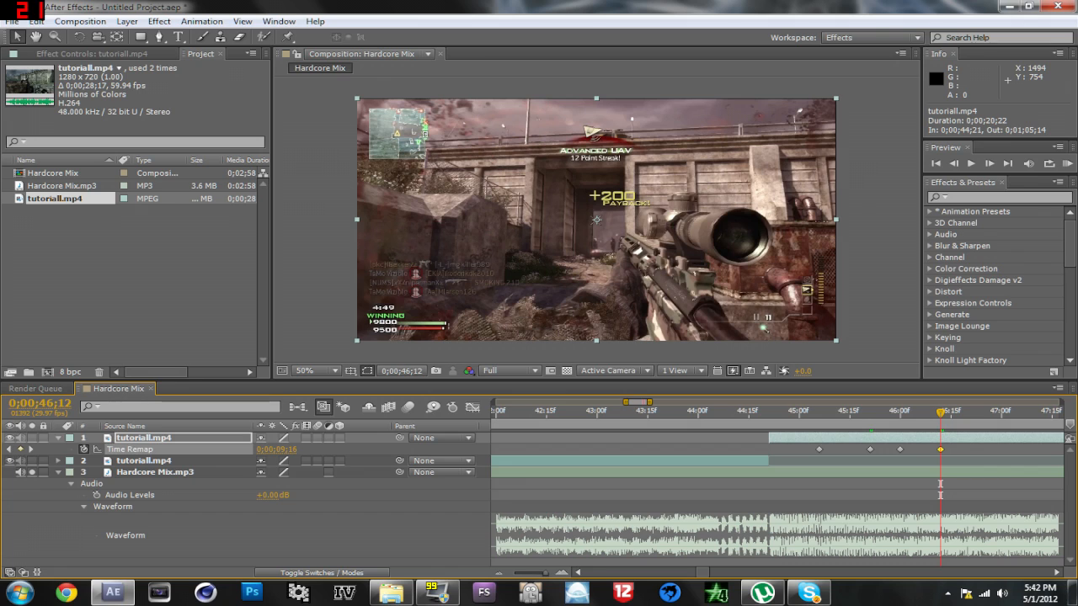
- Try to shift the second tutoriall.mp4 segment's three Time Remap keyframes after 0;00;45;06 two frames earlier
left_click_drag(961, 460, 857, 445)
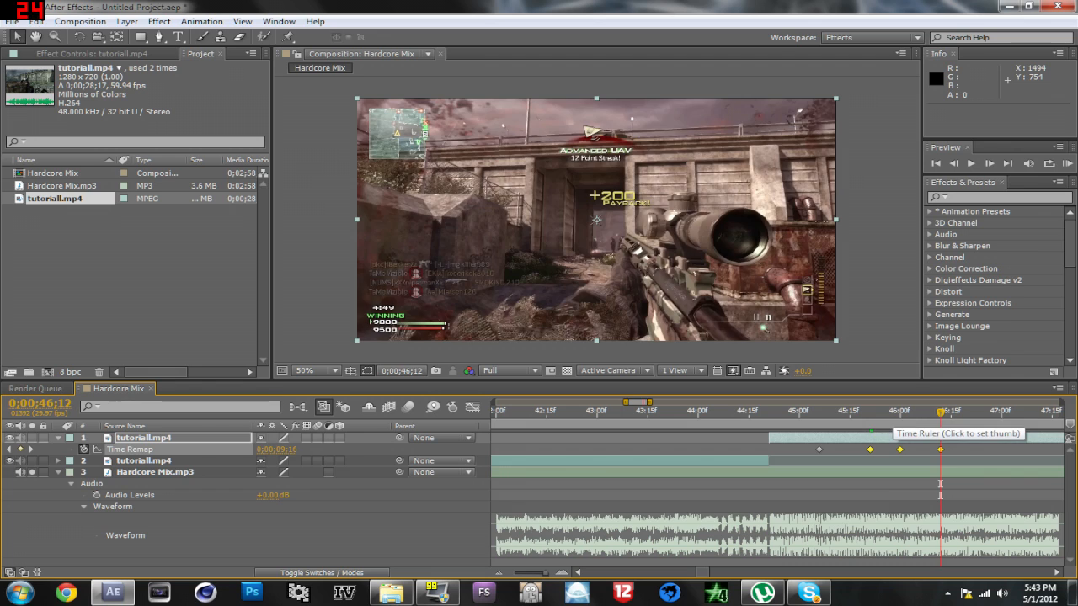
left_click(859, 411)
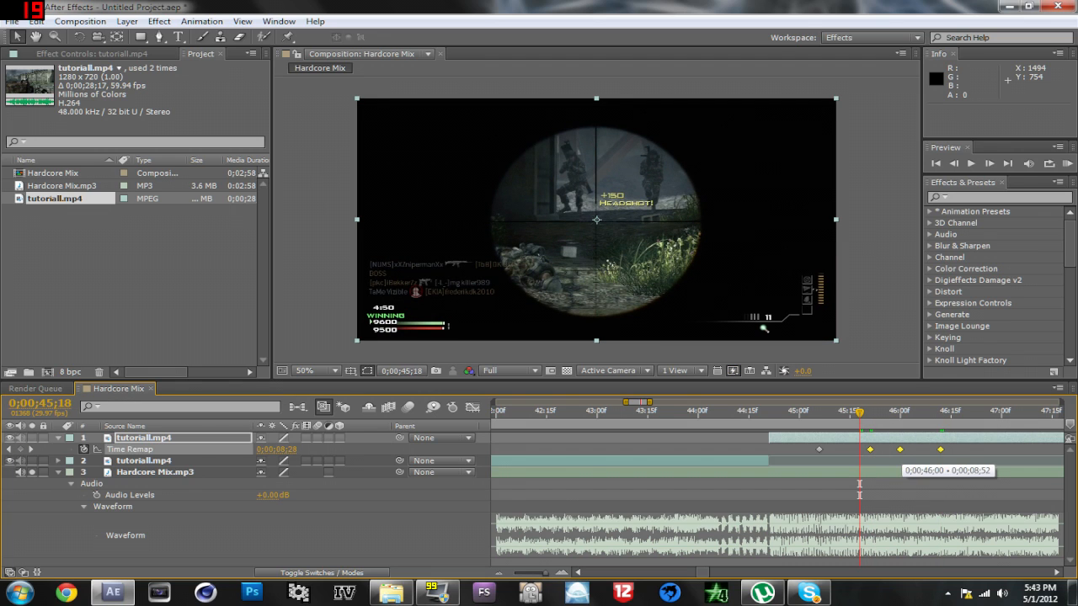
mouse_move(899, 449)
left_mouse_down()
mouse_move(879, 449)
mouse_move(914, 453)
mouse_move(846, 460)
left_mouse_up()
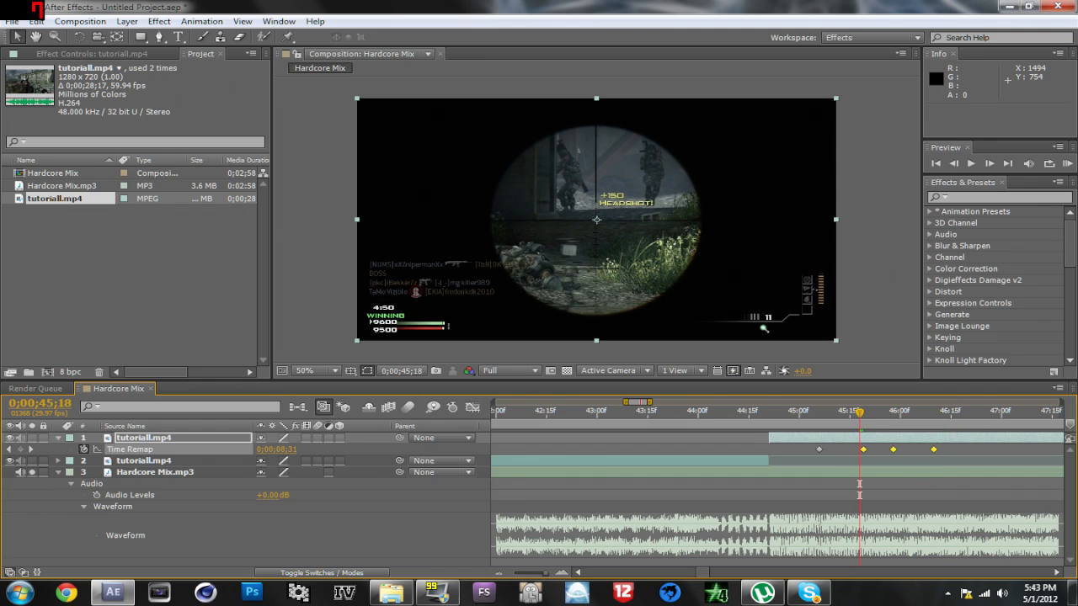
key("ctrl+z")
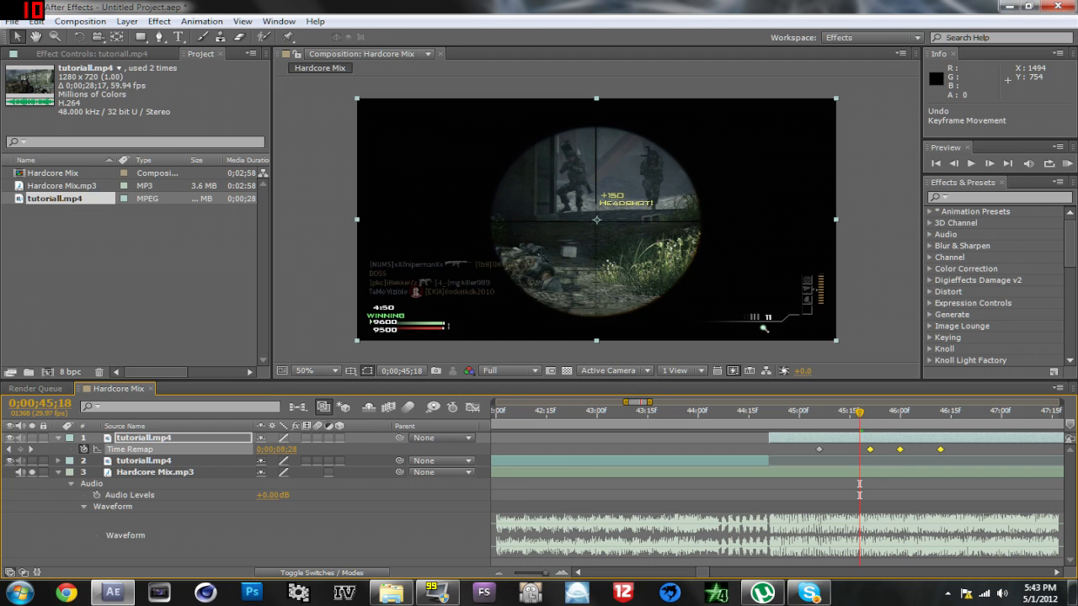
- Move every Time Remap keyframe after the first, including the end one, 12 frames earlier, so the 0;00;46;00 keyframe lands on 0;00;45;18
left_click_drag(702, 573, 718, 573)
key("minus")
key("minus")
key("minus")
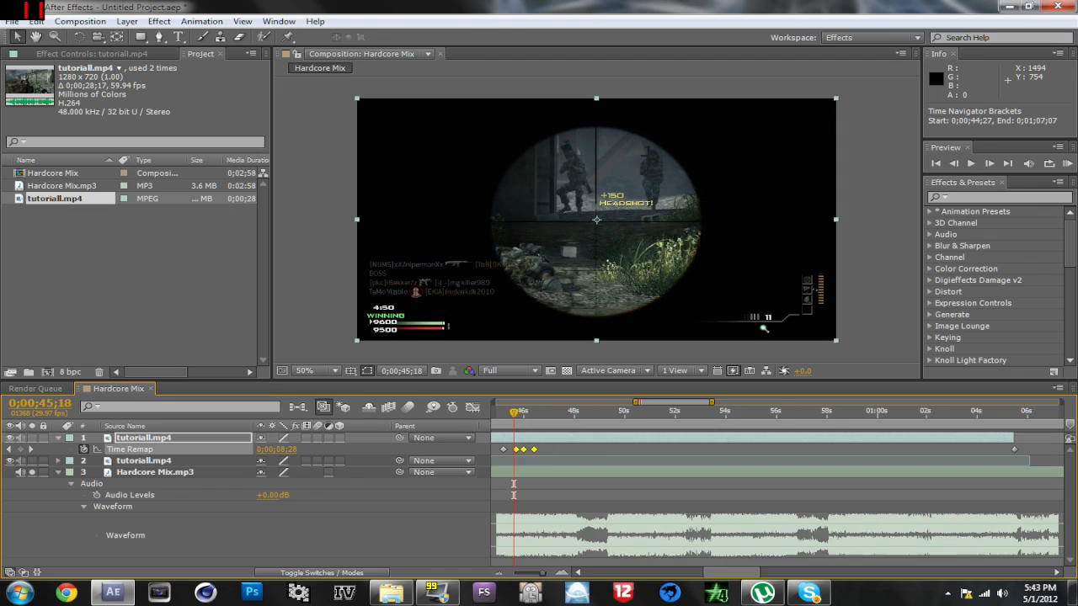
left_click_drag(787, 444, 513, 466)
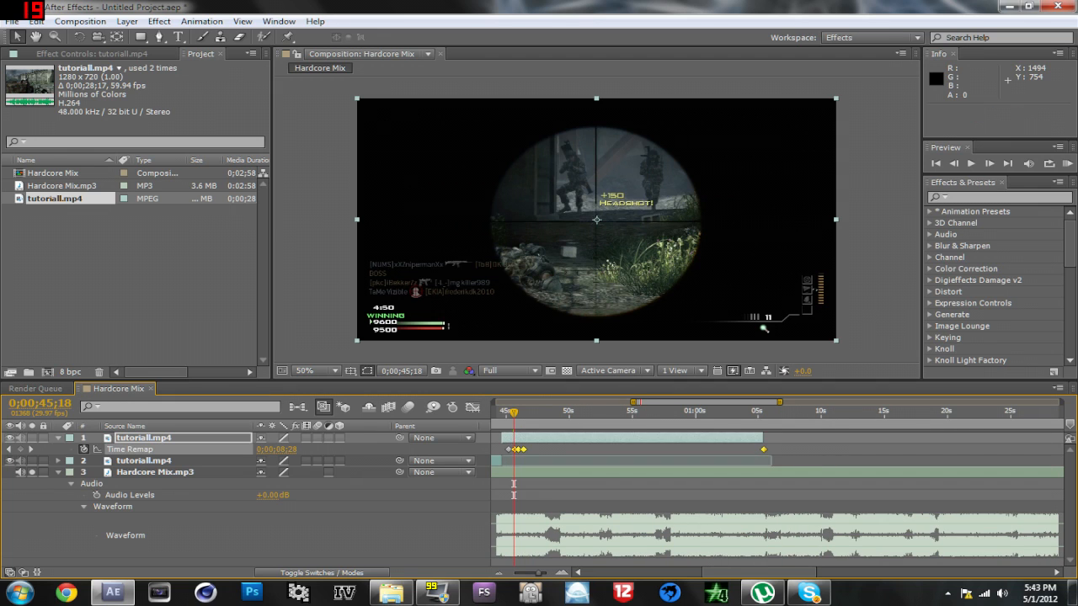
key("equal")
key("equal")
key("equal")
key("equal")
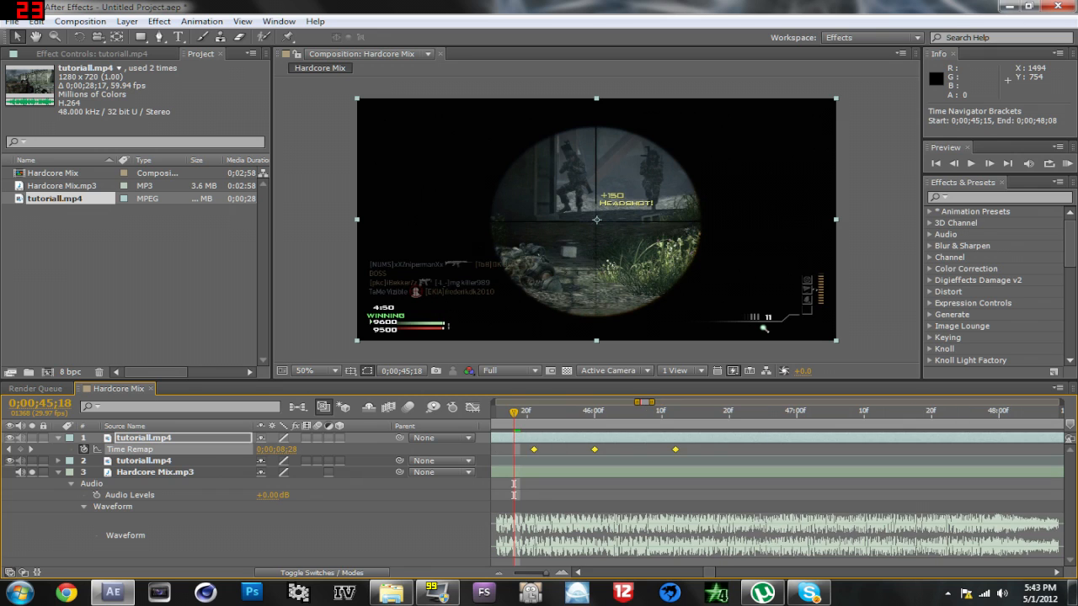
key("minus")
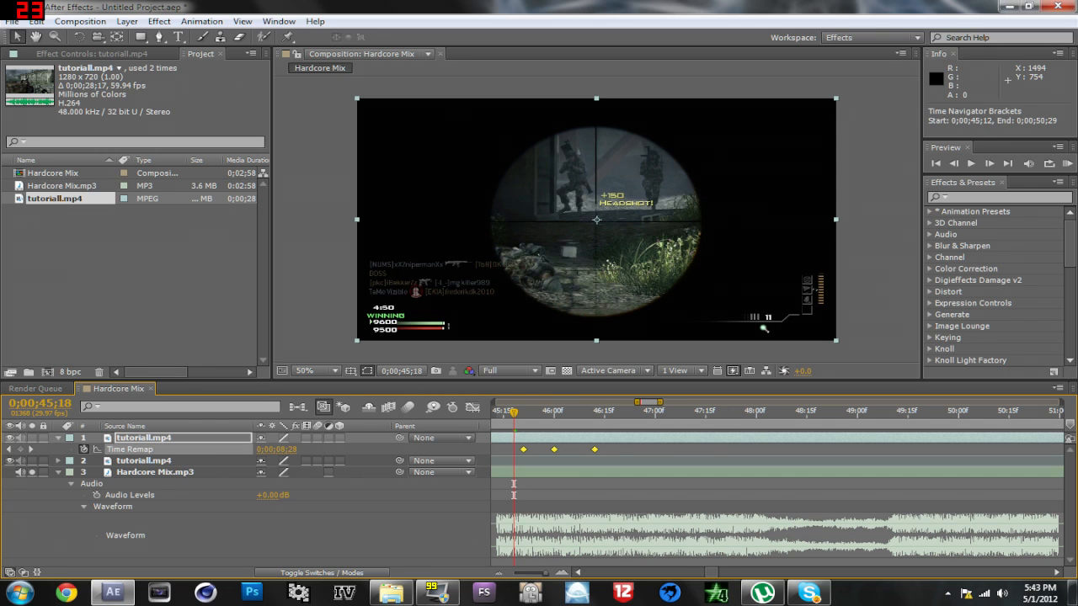
left_click_drag(712, 573, 706, 572)
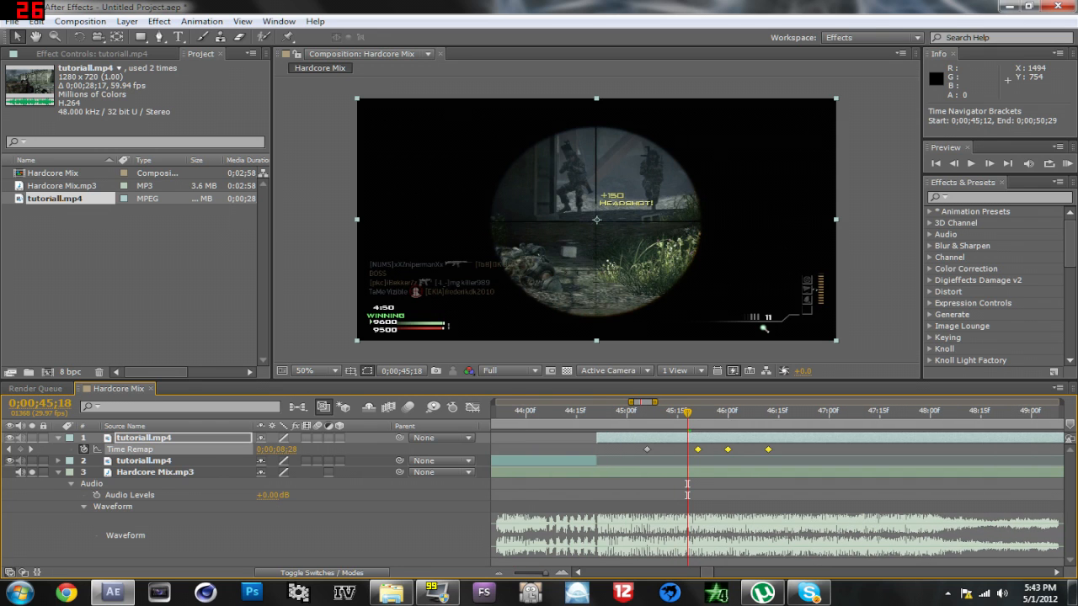
left_click_drag(728, 450, 688, 450)
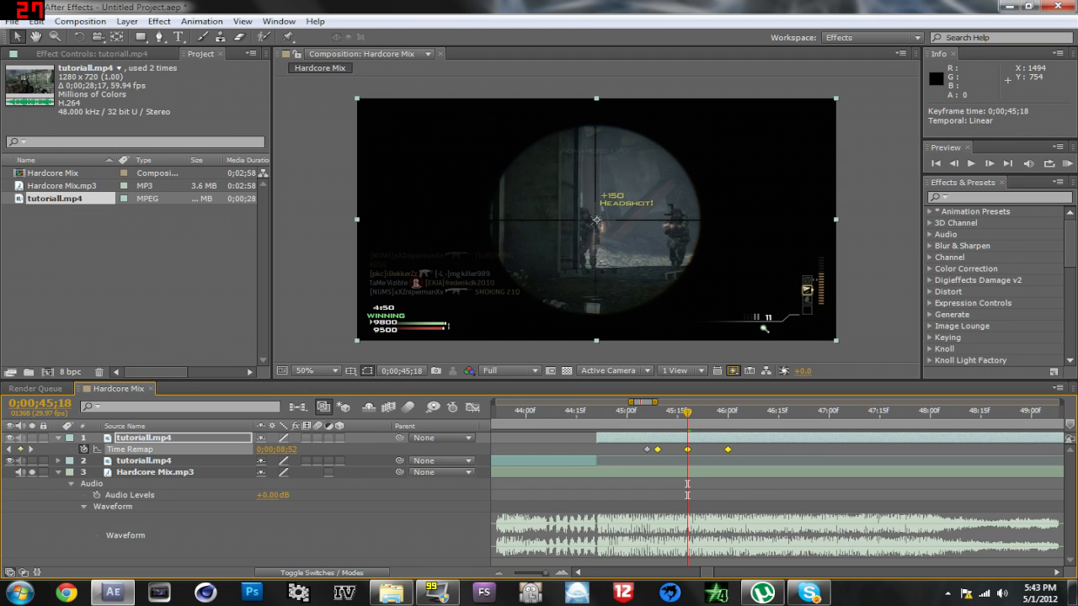
- Preview the remapped section with the music from 0;00;44;05
left_click_drag(647, 413, 544, 413)
left_click(1068, 164)
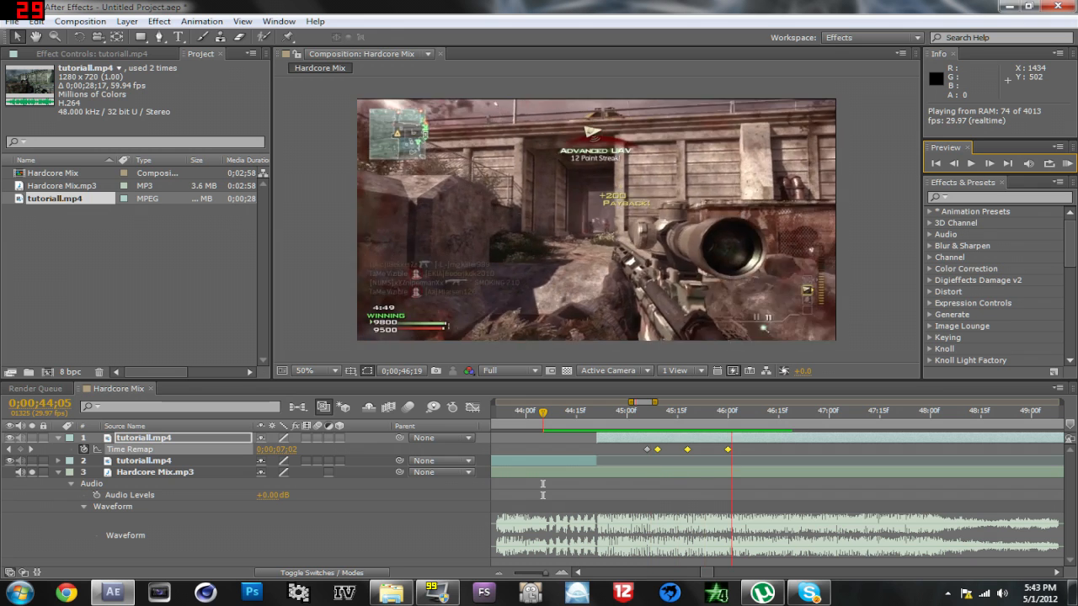
key("space")
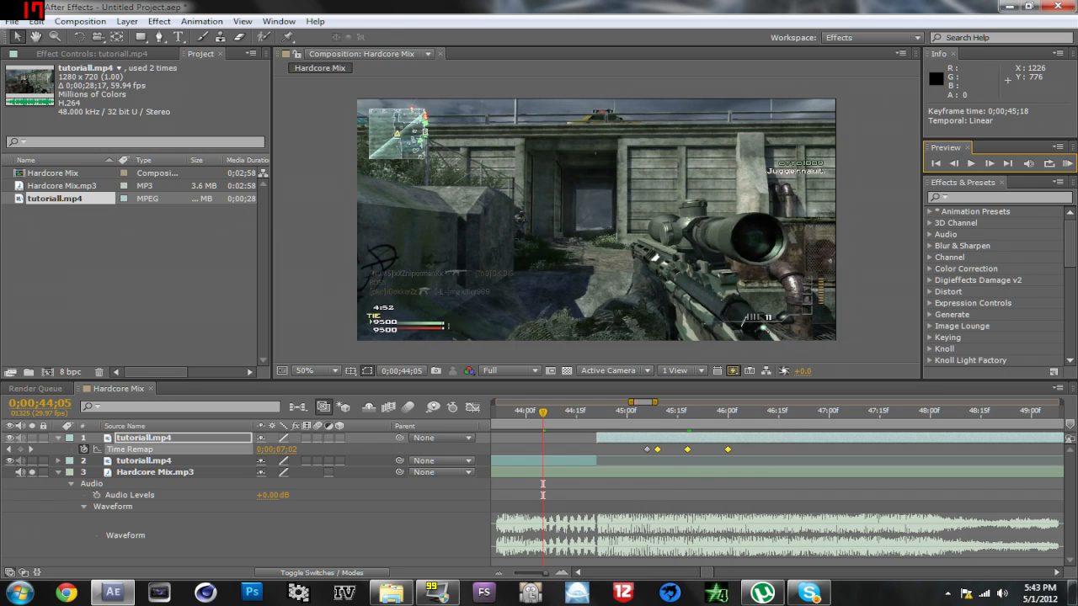
- Shift the selected Time Remap keyframes 6 frames later, placing the earliest at 0;00;45;15, and preview the timing from 0;00;44;05
left_click(1068, 163)
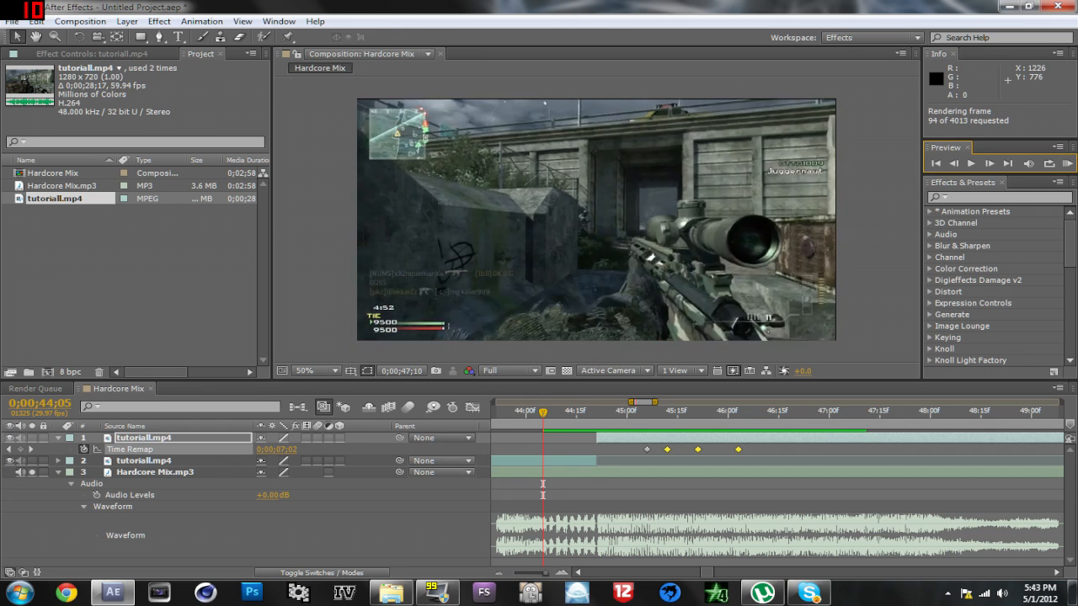
key("space")
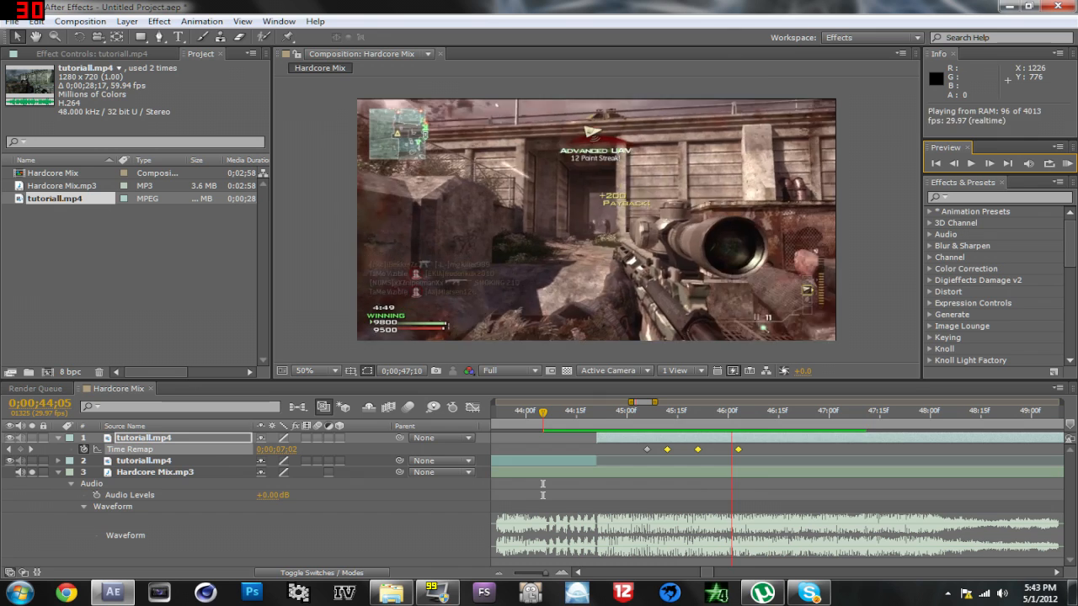
left_click_drag(698, 450, 708, 450)
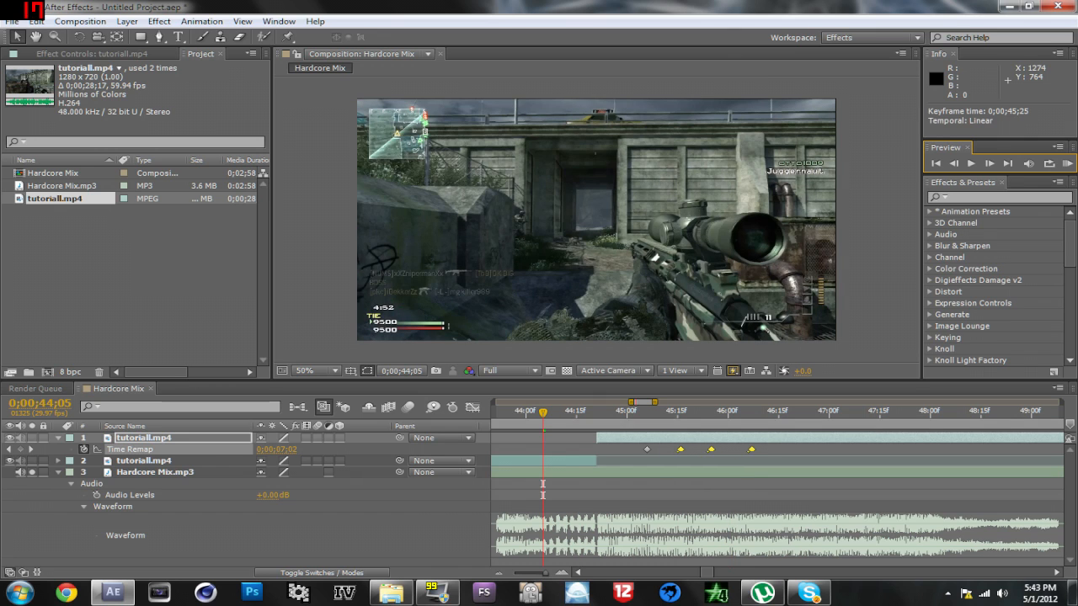
left_click(1068, 164)
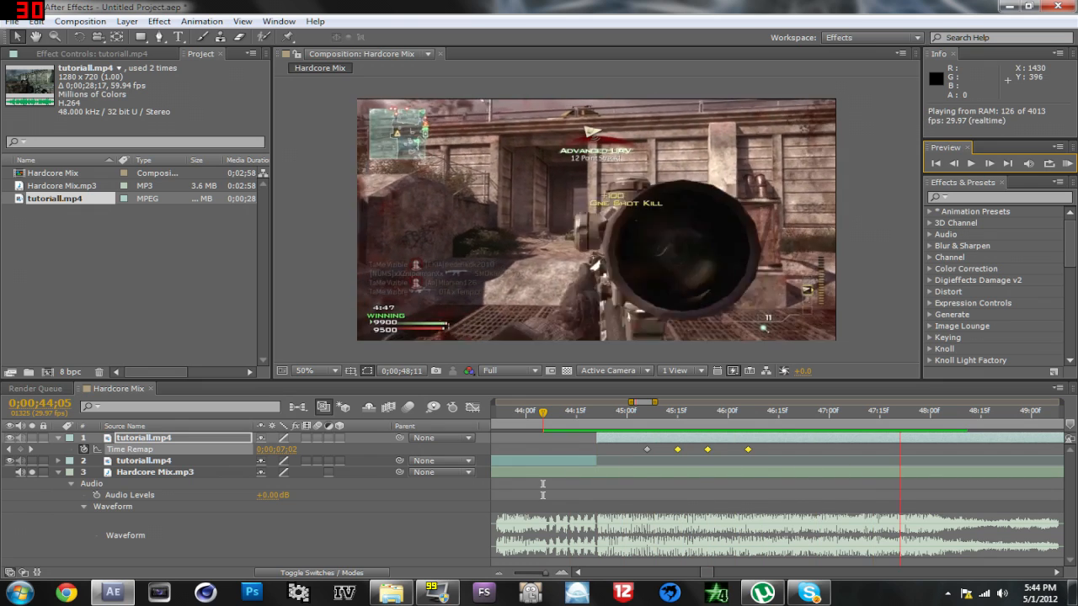
key("space")
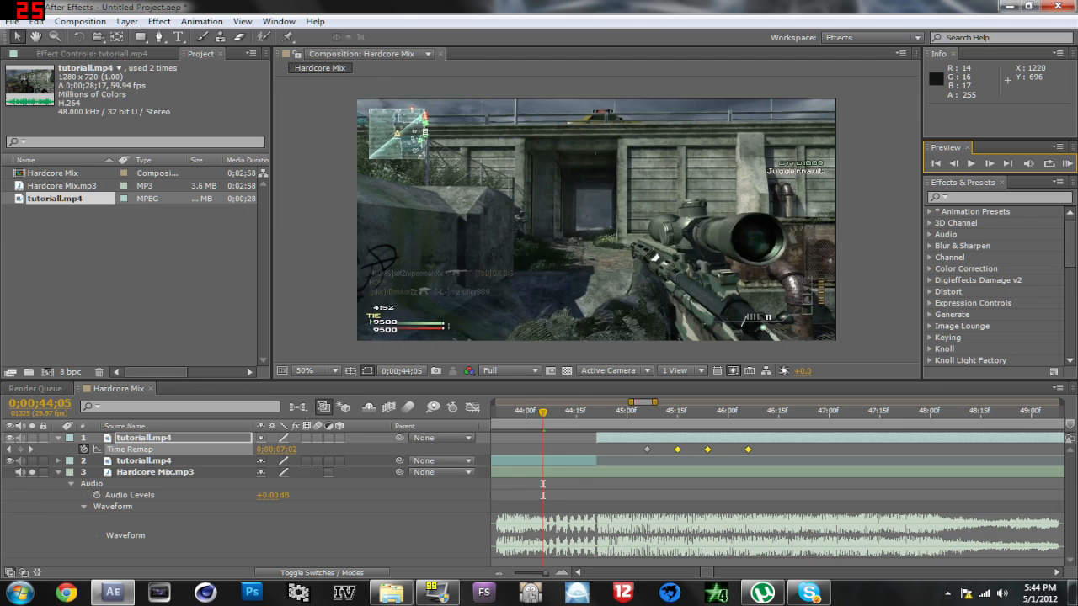
- Add a Time Remap keyframe at 0;00;47;08 on the second tutoriall.mp4 segment and preview it from 0;00;46;27
key("space")
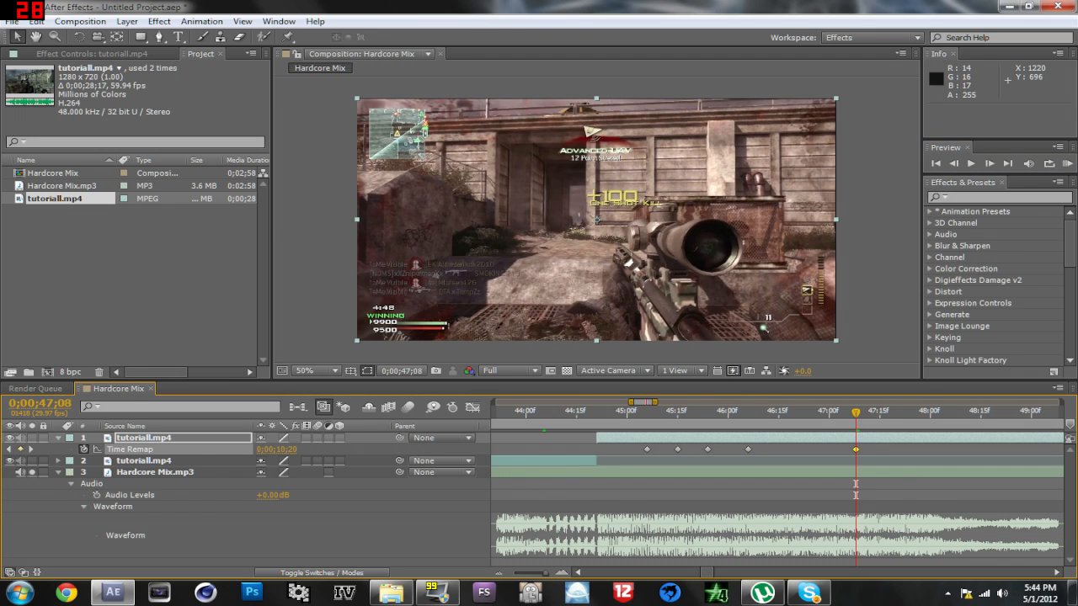
scroll(776, 497, "right", 3)
left_click_drag(627, 413, 587, 413)
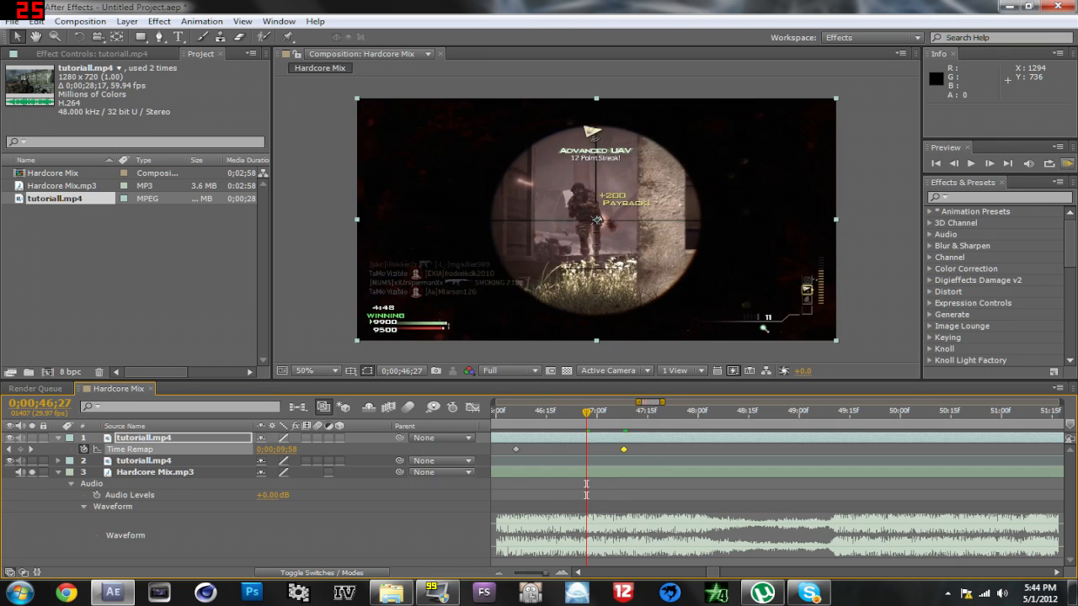
left_click(1068, 164)
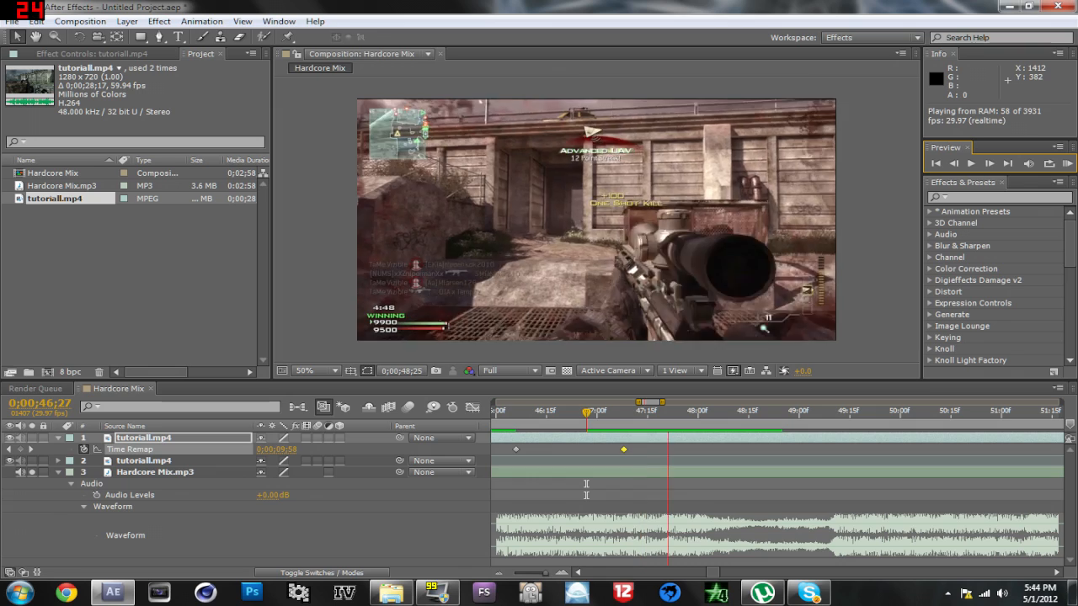
key("space")
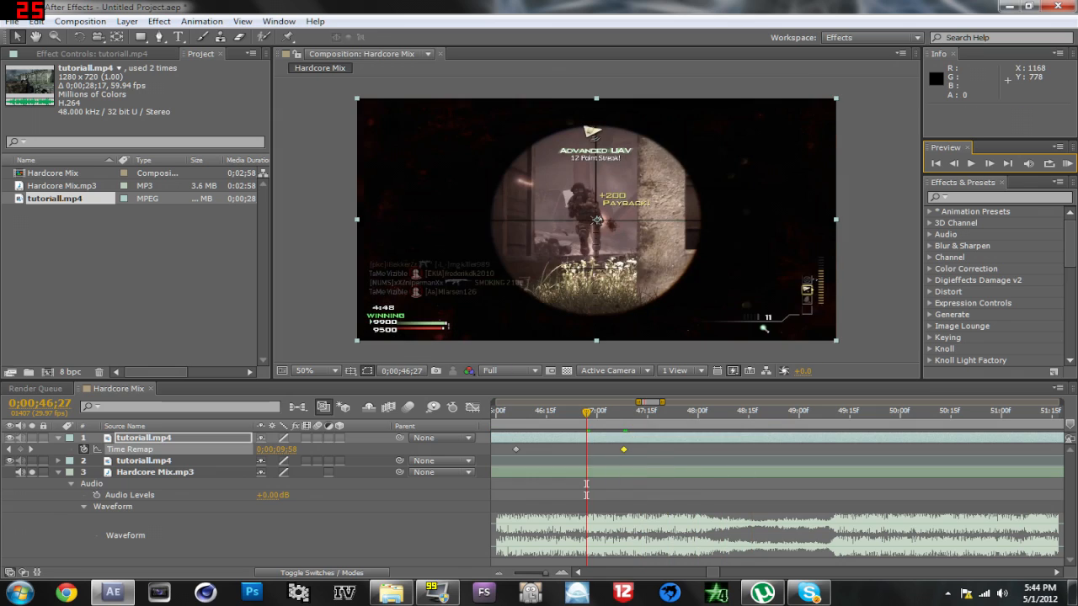
- Step frame by frame between 0;00;46;29 and 0;00;47;13 to examine where the One Shot Kill moment falls
key("space")
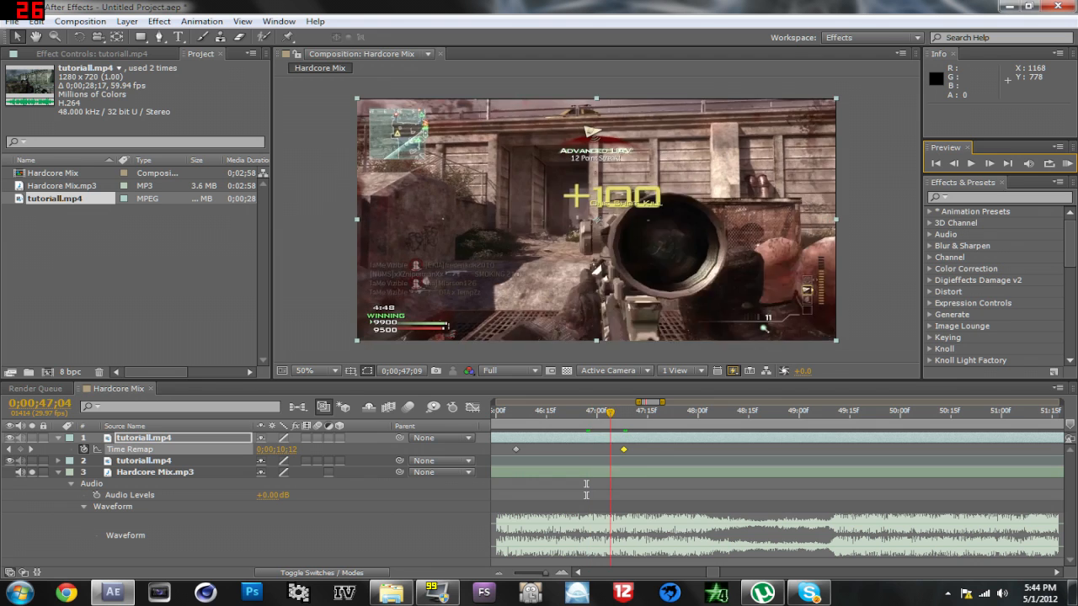
key("Page_Up")
key("Page_Up")
key("Page_Up")
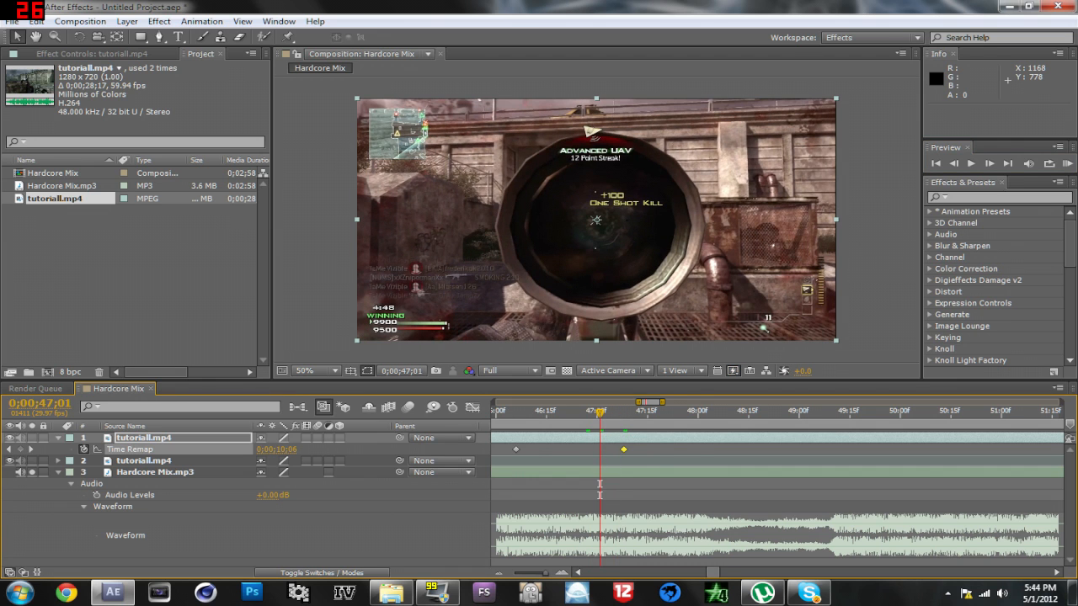
scroll(776, 497, "left", 3)
key("Page_Up")
key("Page_Up")
key("Page_Up")
key("Page_Up")
key("Page_Up")
key("Page_Up")
key("Page_Up")
key("Page_Up")
key("Page_Up")
key("Page_Up")
key("Page_Up")
key("Page_Up")
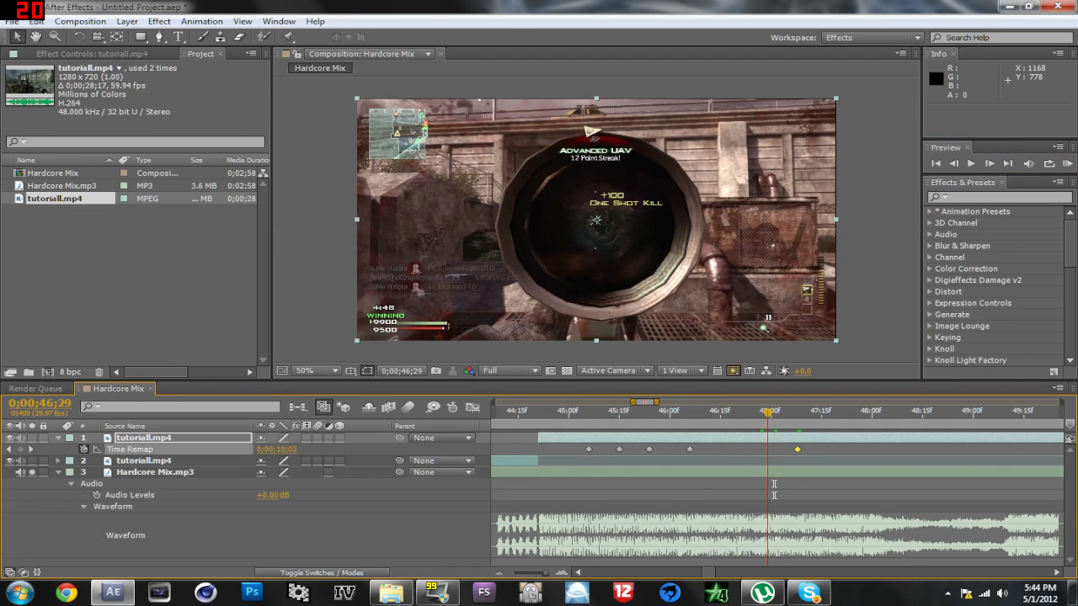
key("Page_Down")
key("Page_Down")
key("Page_Down")
key("Page_Down")
key("Page_Down")
key("Page_Down")
key("Page_Down")
key("Page_Down")
key("Page_Down")
key("Page_Down")
key("Page_Down")
key("Page_Down")
key("Page_Down")
key("Page_Down")
key("Page_Down")
key("Page_Down")
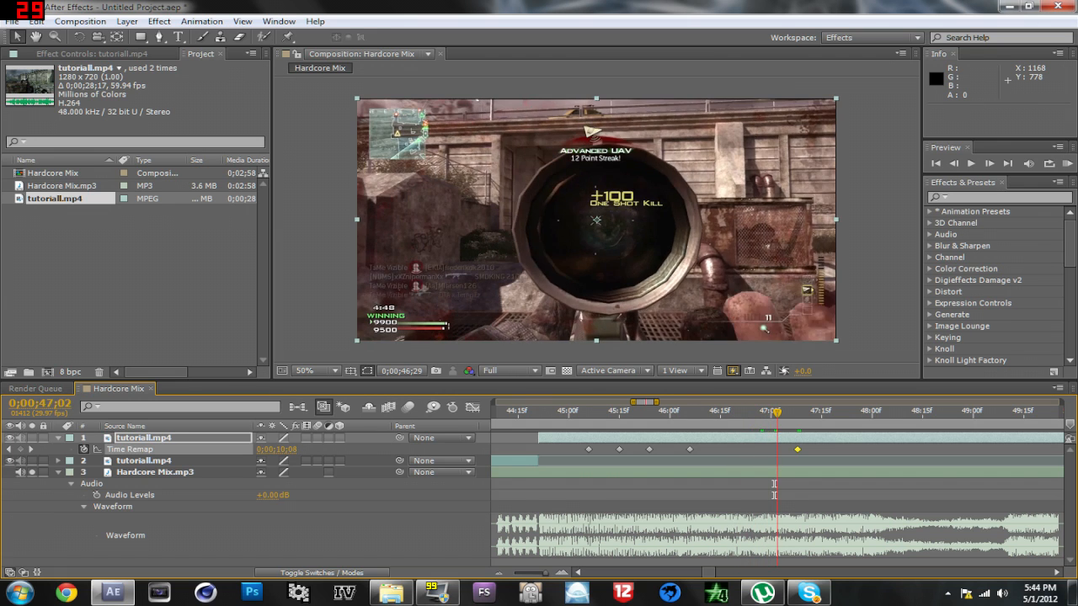
key("Page_Down")
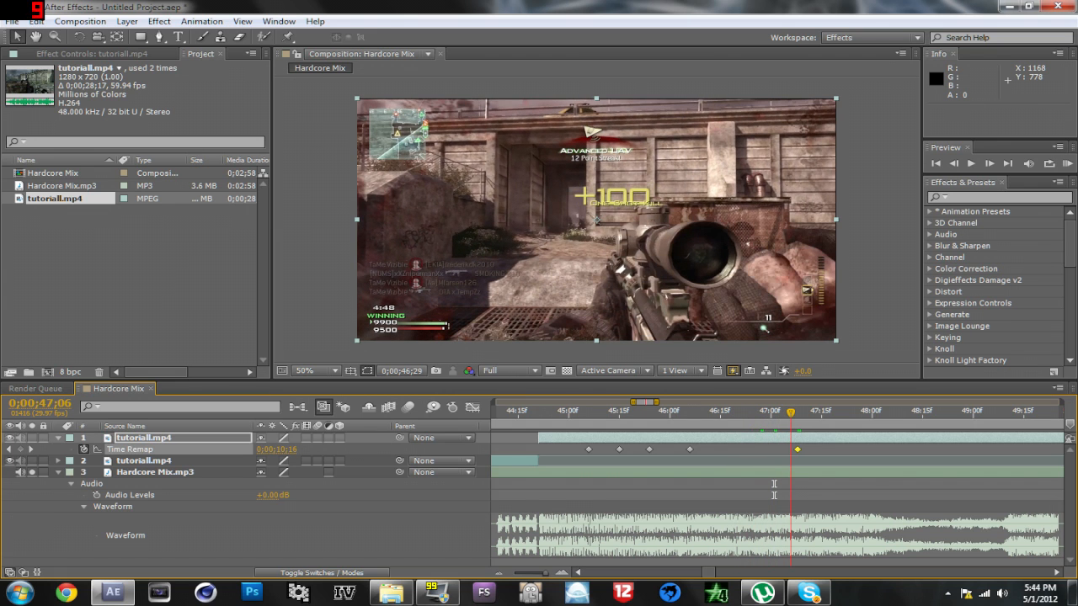
key("Page_Down")
key("Page_Up")
key("Page_Up")
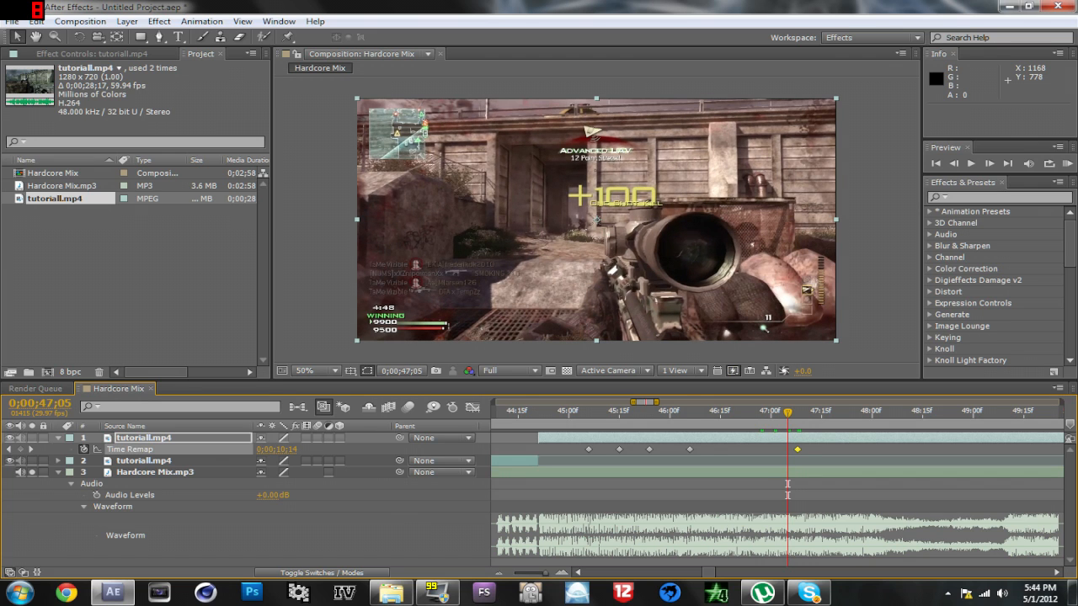
key("Page_Down")
key("Page_Down")
key("Page_Down")
key("Page_Down")
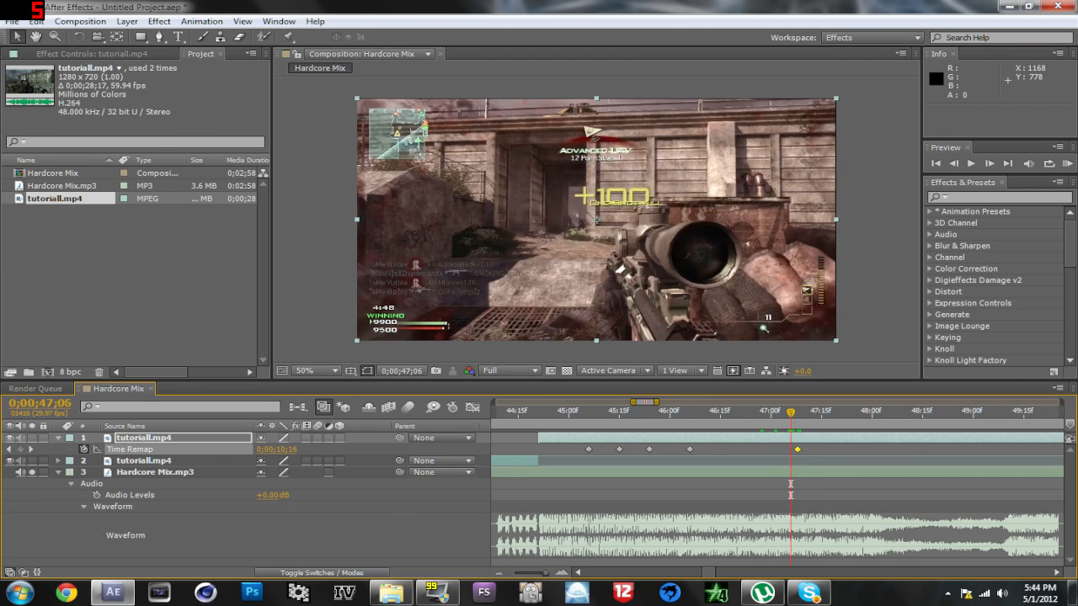
key("Page_Down")
key("Page_Down")
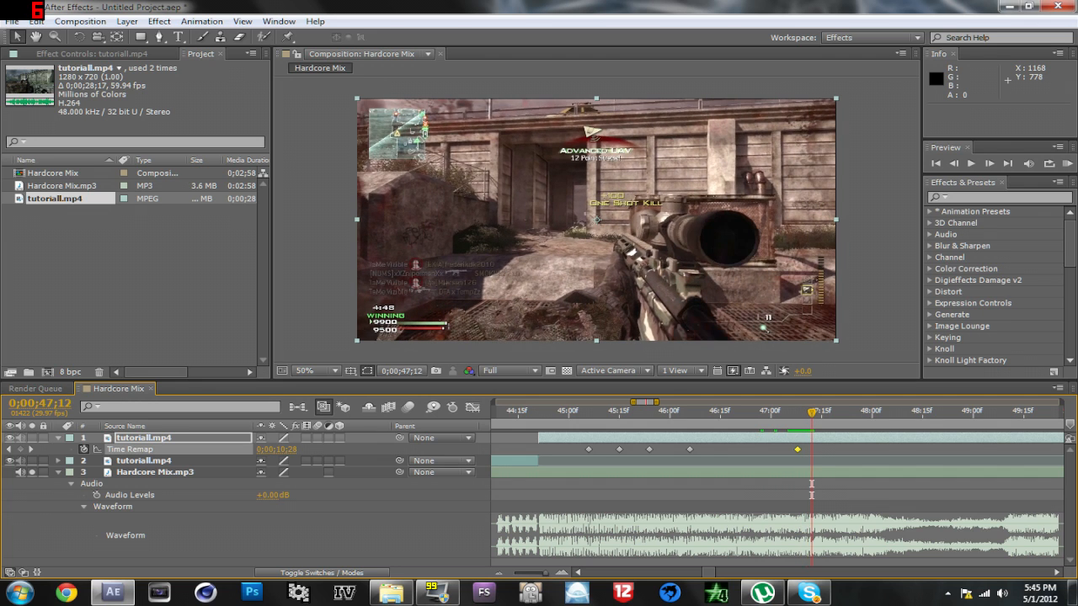
key("Page_Down")
key("Page_Up")
key("Page_Up")
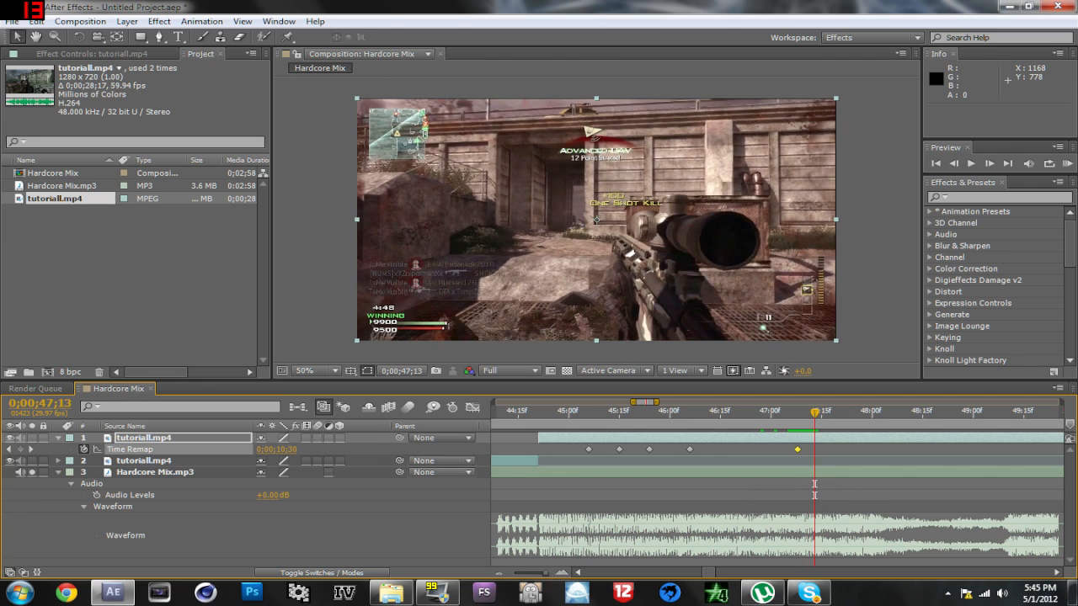
key("Page_Up")
key("Page_Up")
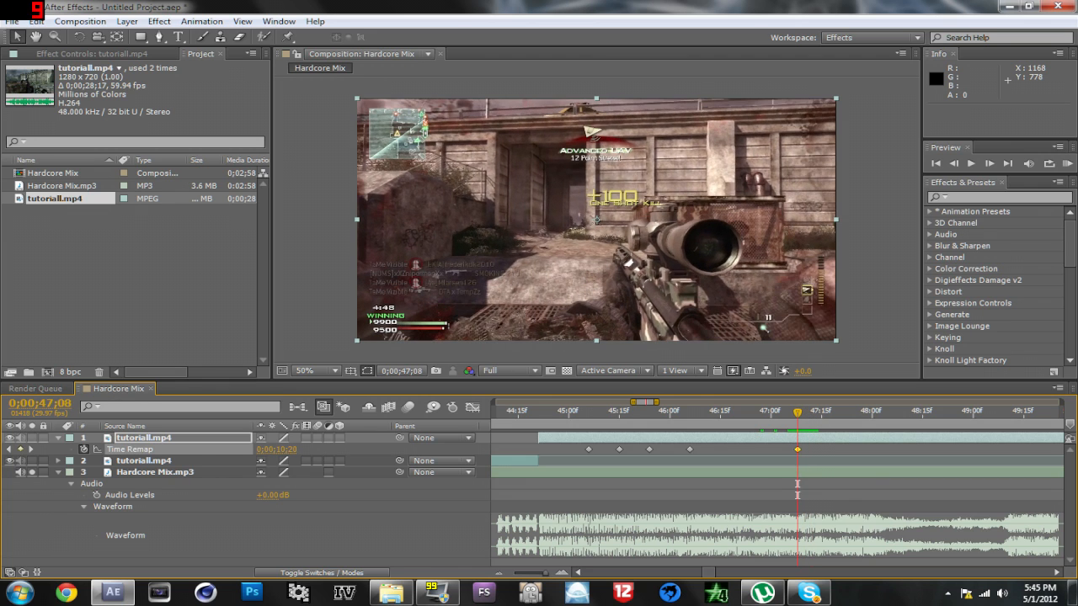
key("Page_Up")
key("Page_Up")
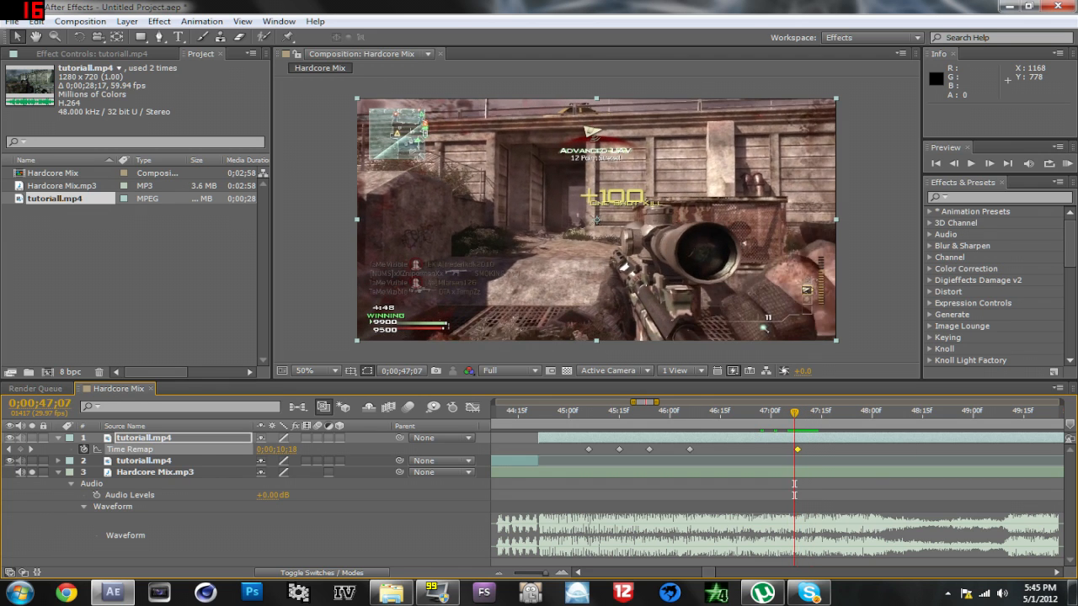
- Remove the Time Remap keyframe at 0;00;47;08 and set the current time to 0;00;47;04, undoing the accidental layer nudge
key("Page_Up")
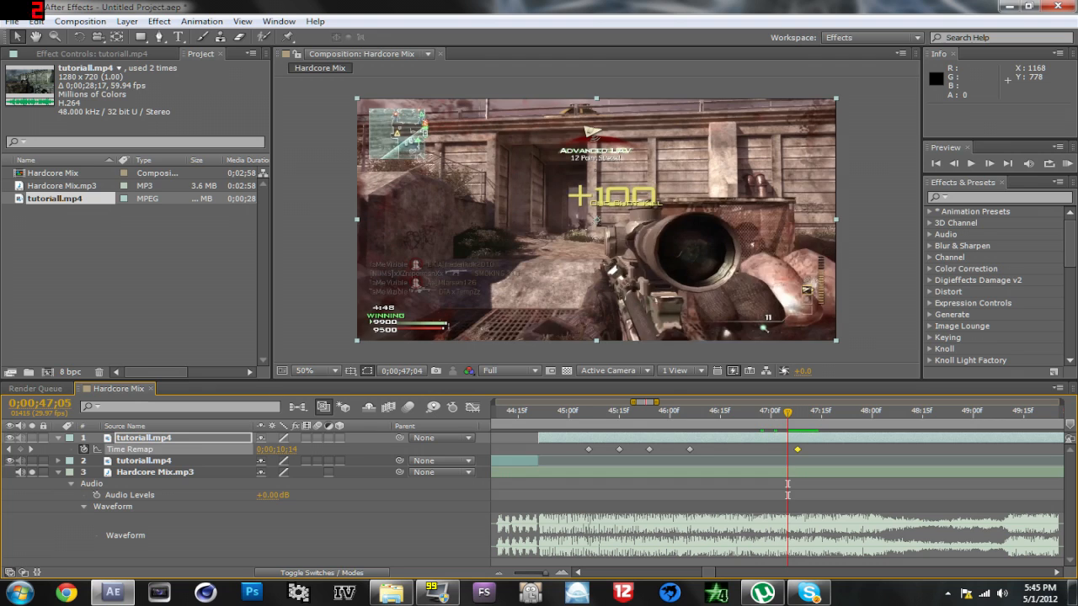
key("Page_Up")
key("Right")
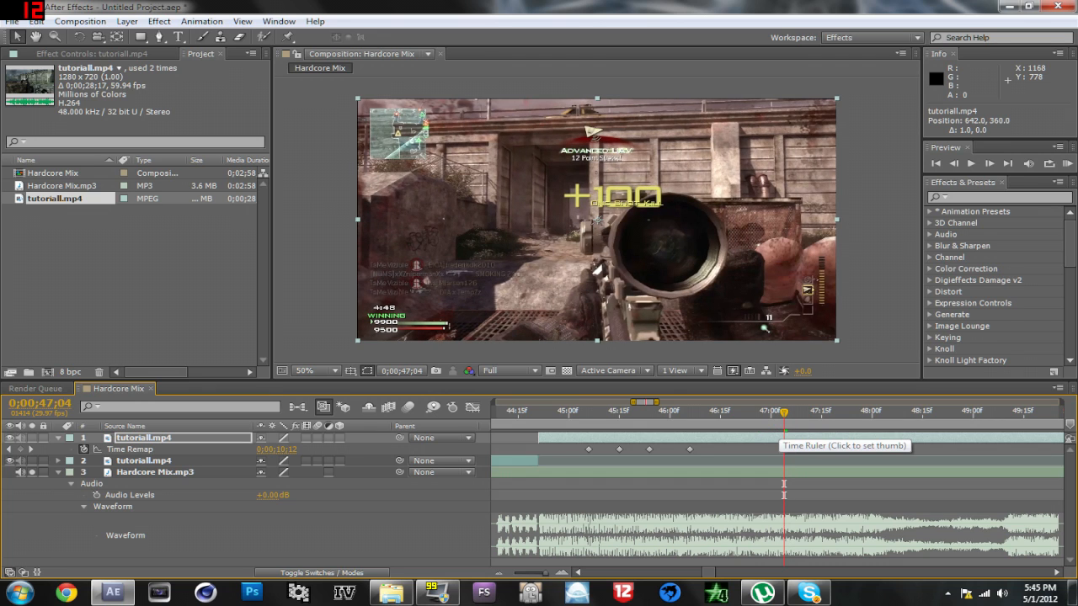
key("ctrl+z")
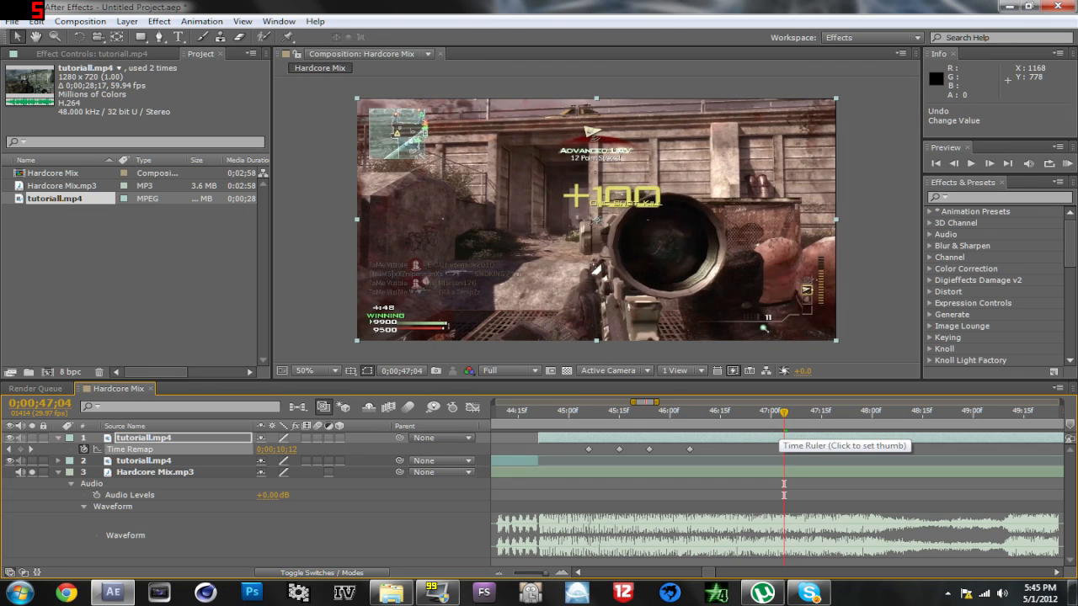
- Move the current time to 0;00;47;10, just past the last Time Remap keyframe, and split the selected tutoriall.mp4 layer there
key("Page_Down")
key("Page_Down")
key("Page_Down")
key("Page_Down")
key("Page_Down")
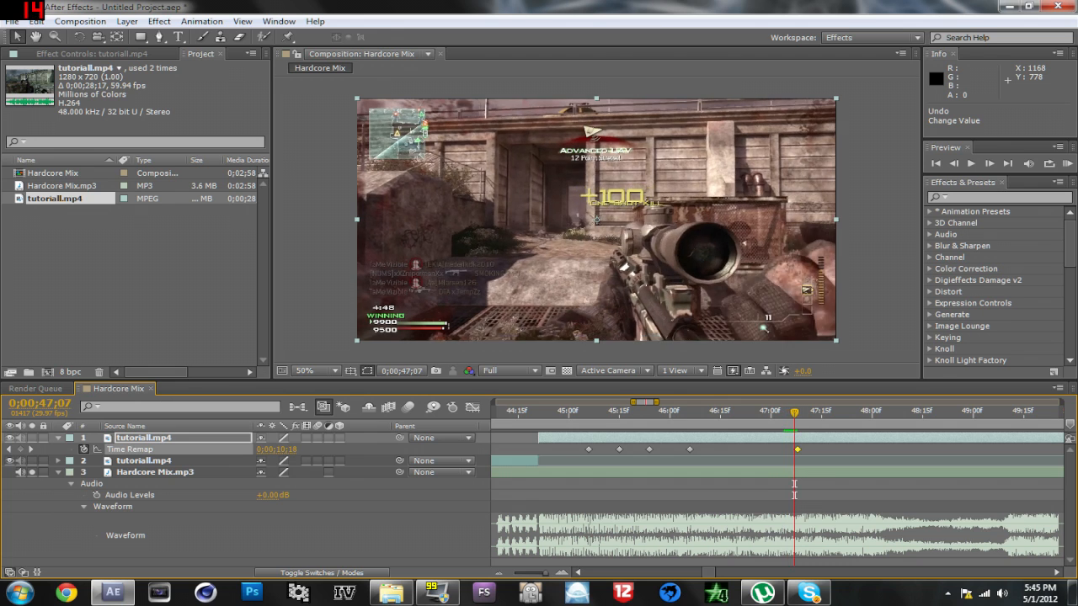
key("Page_Down")
key("Page_Down")
key("Page_Up")
key("Page_Up")
key("Page_Up")
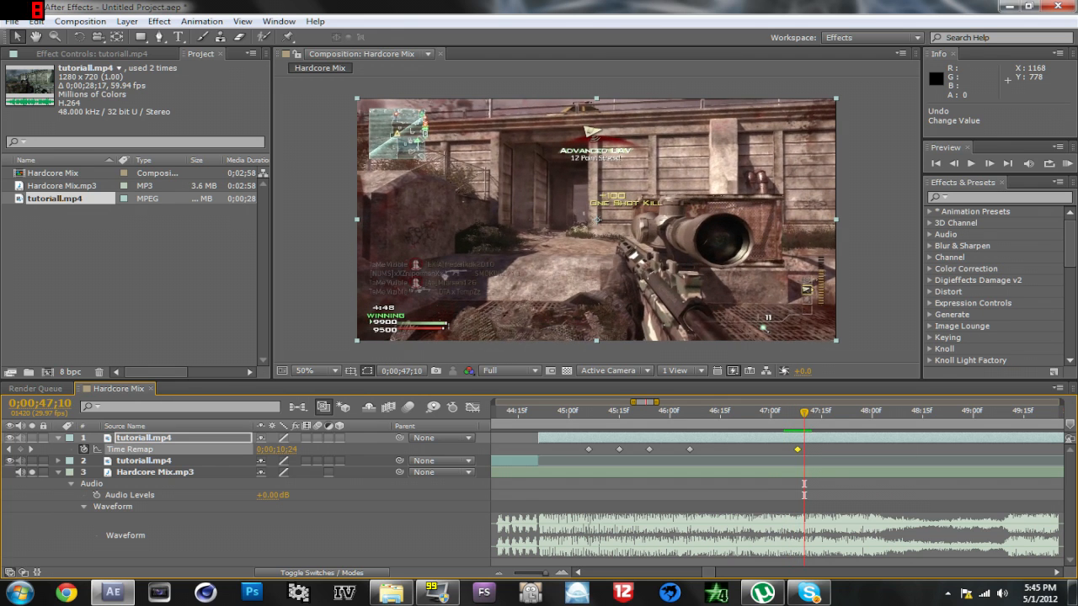
key("Page_Down")
key("Page_Down")
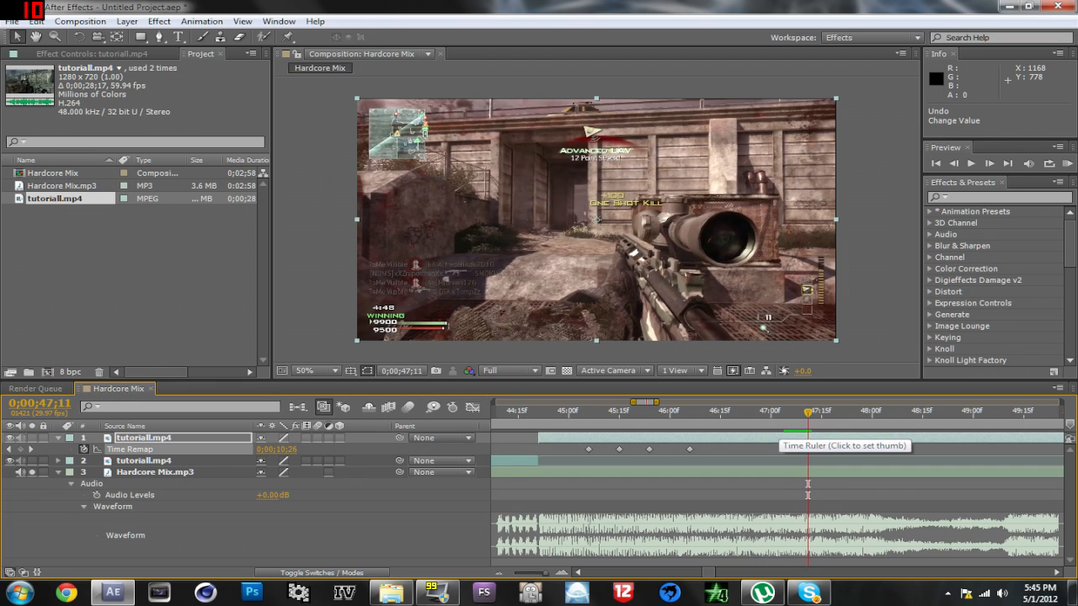
key("Page_Up")
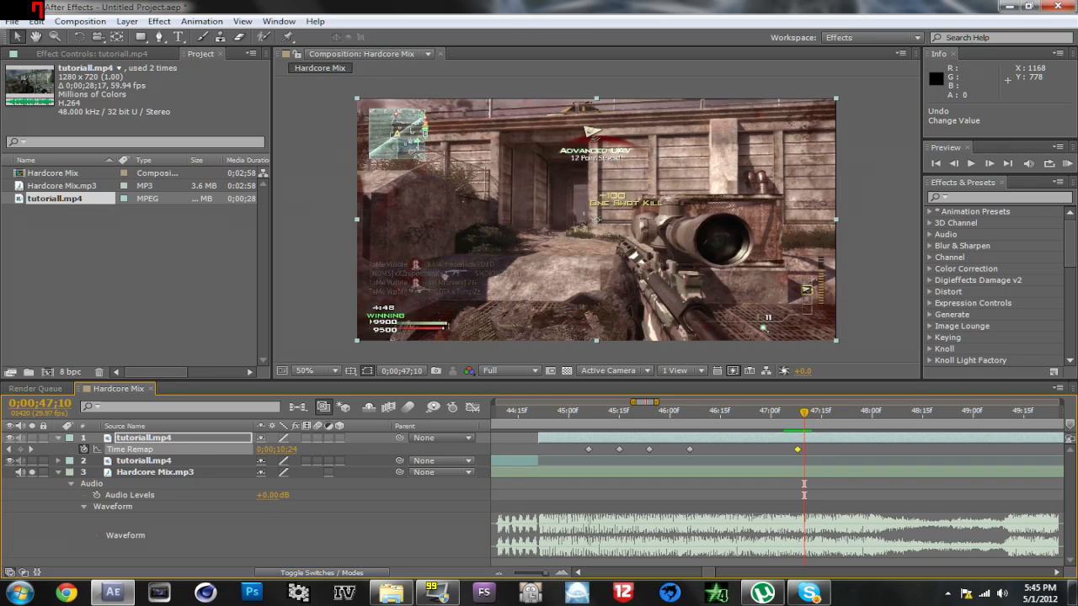
key("ctrl+shift+d")
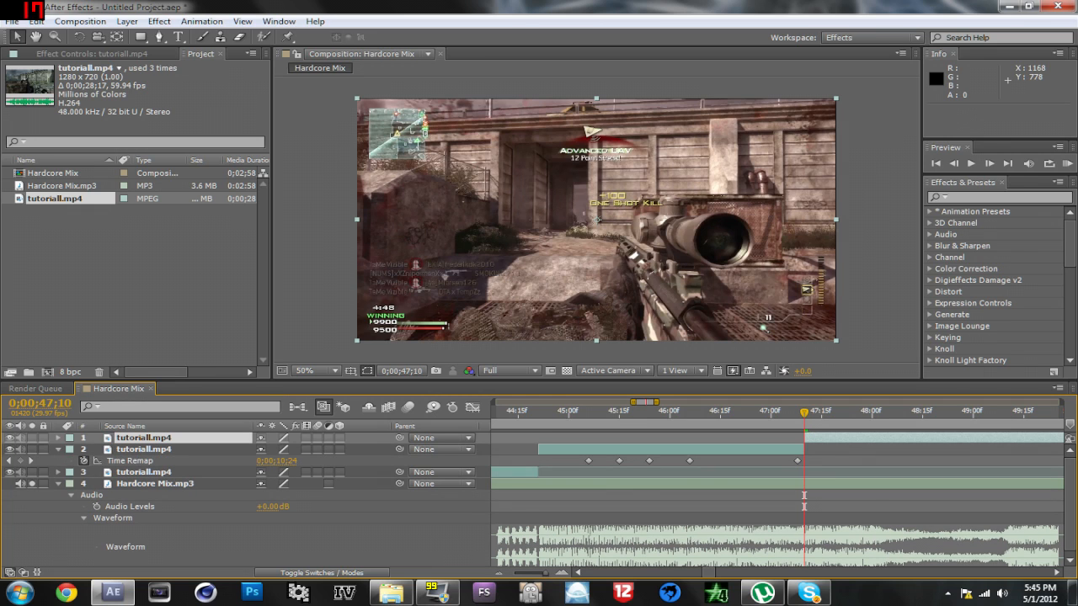
- Search the effects for "twixto" and apply Twixtor to the new tutoriall.mp4 segment that starts at 0;00;47;10
key("ctrl+5")
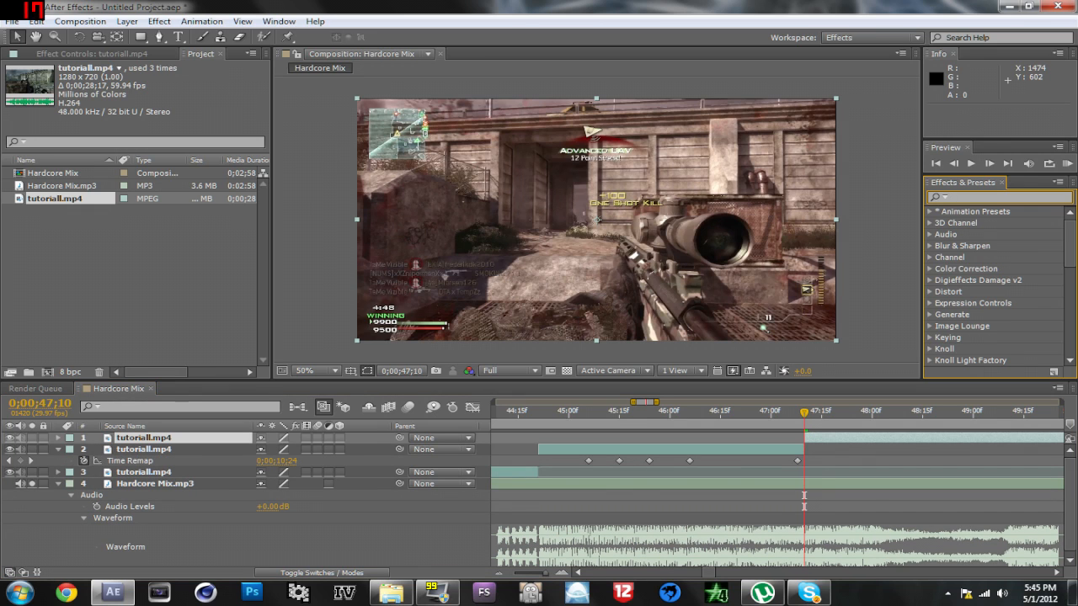
type("twixto")
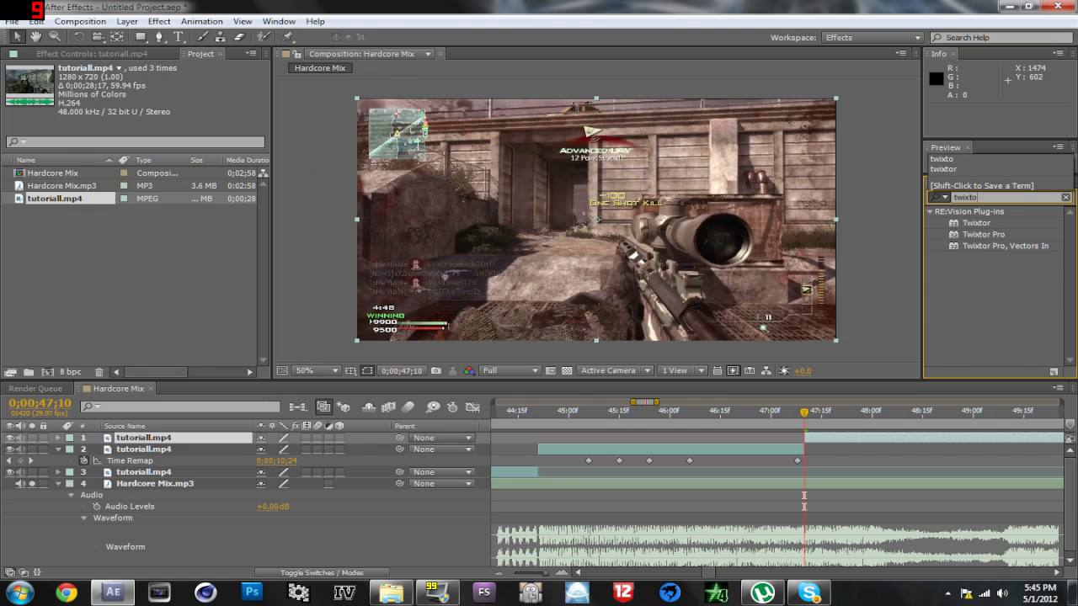
left_click_drag(977, 223, 809, 440)
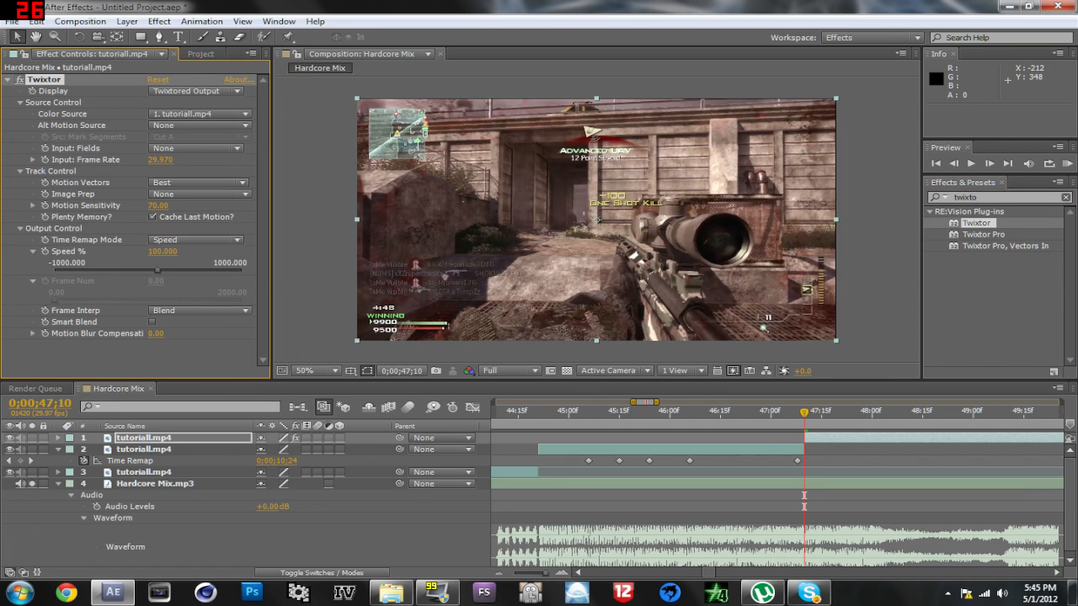
- Set Twixtor's Input Frame Rate to 59.940, keyframe Speed % at 100 on 0;00;47;10, and set it to 2.5 at 0;00;47;11
left_click(161, 160)
key("Page_Down")
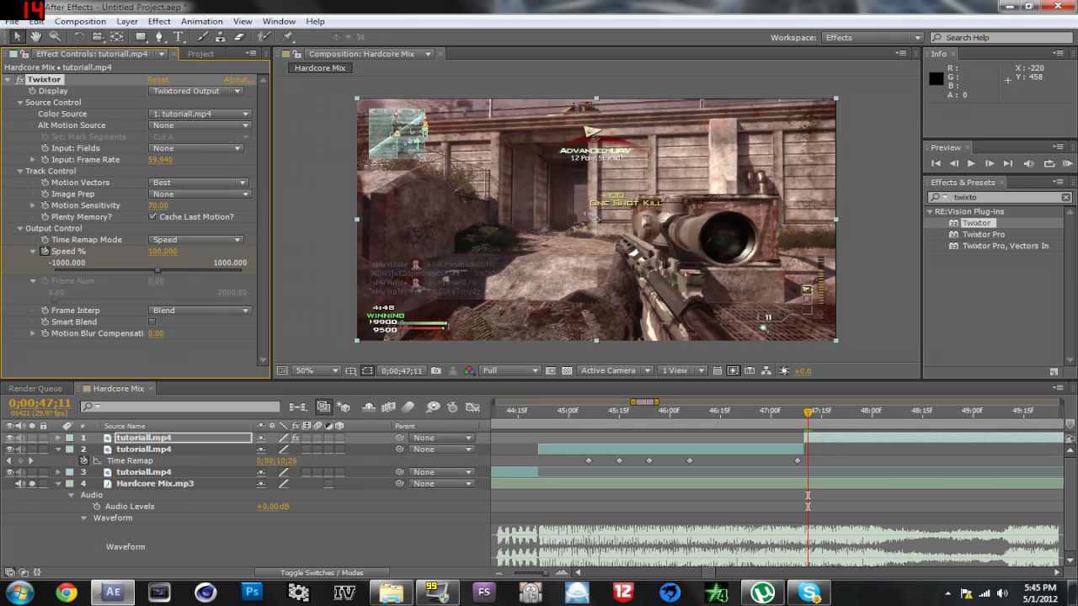
left_click(167, 251)
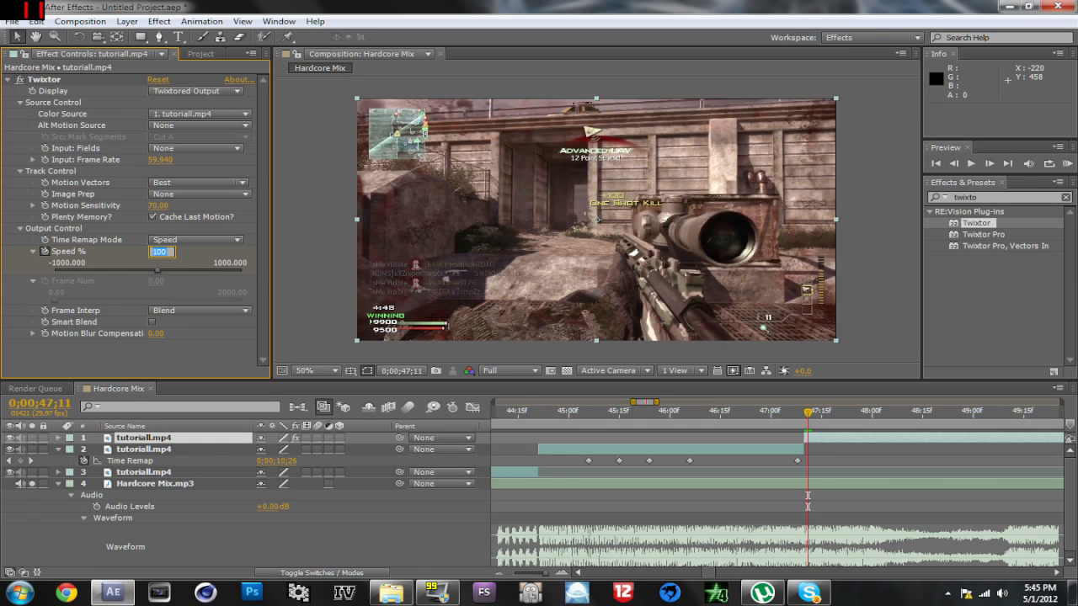
type("2.5")
key("Return")
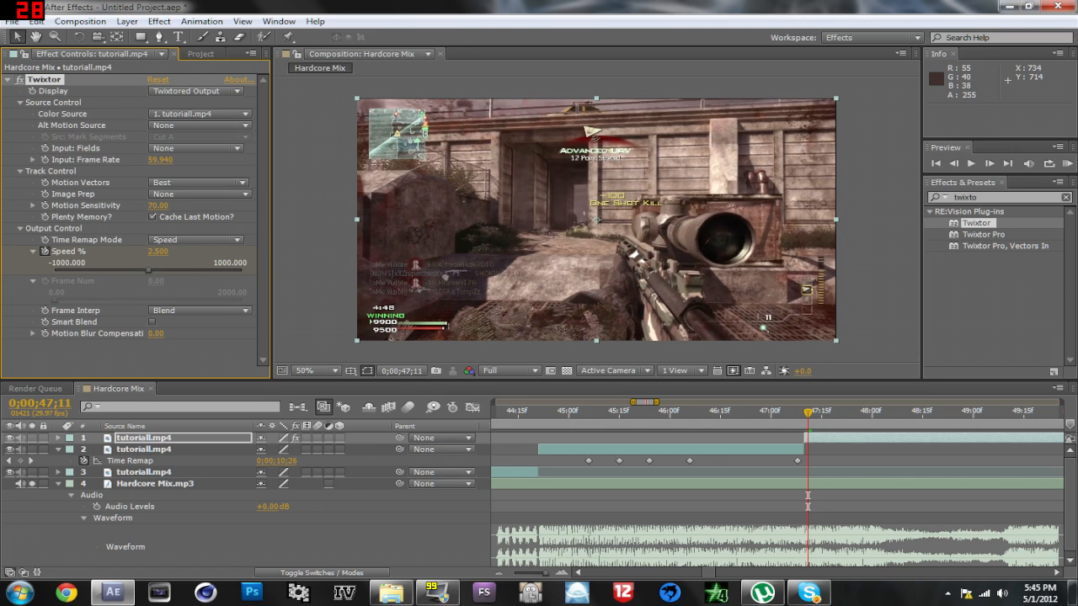
- Play the composition from 0;00;47;11, 0;00;48;04 and 0;00;44;19 to check the slowed section against the music, ending at 0;00;48;23
key("space")
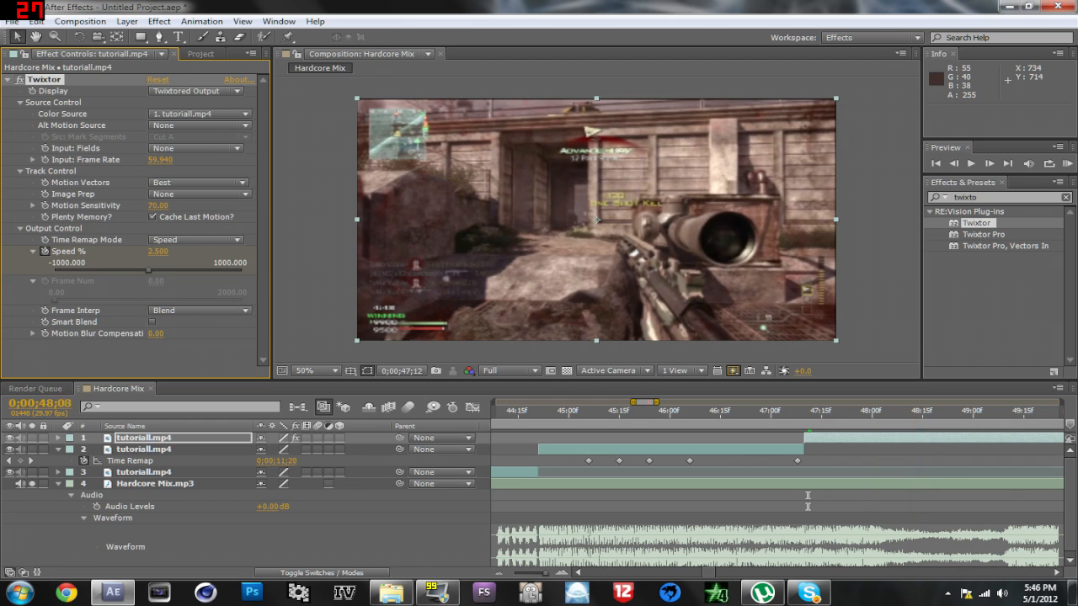
left_click(885, 501)
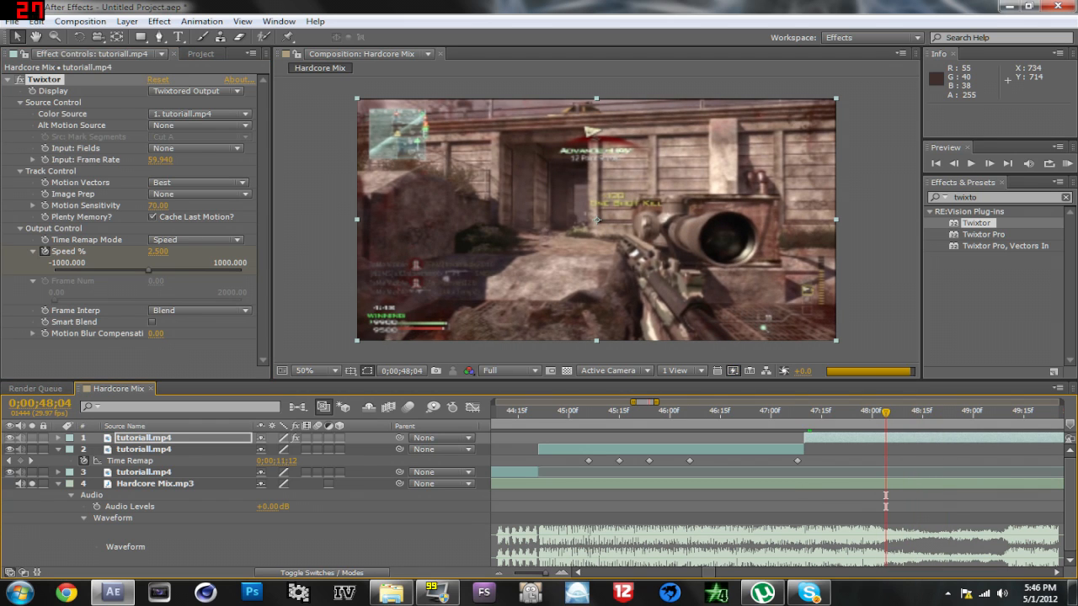
key("space")
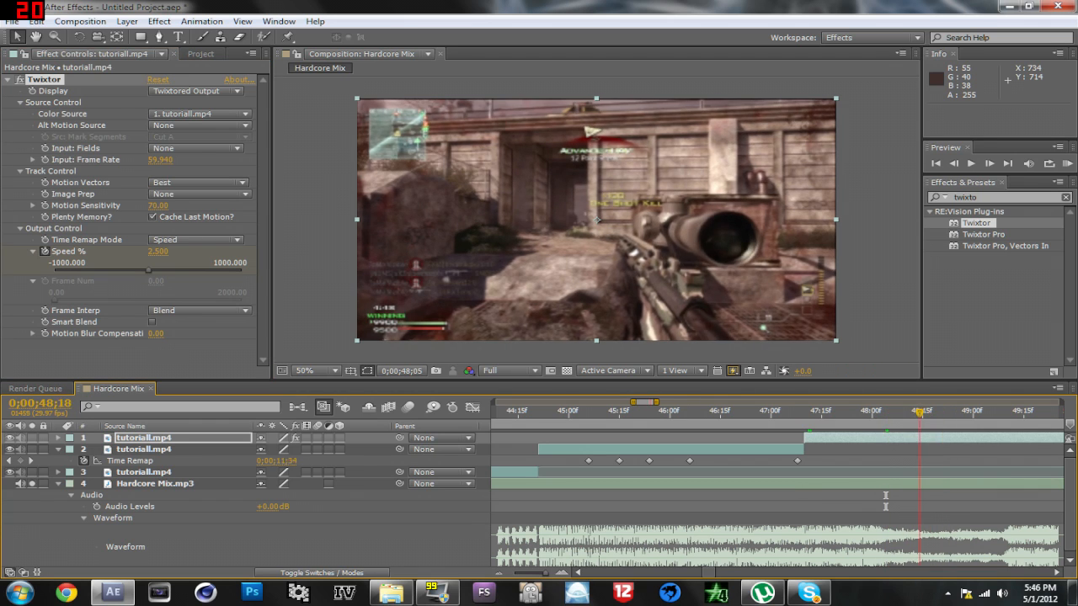
left_click_drag(1008, 412, 531, 413)
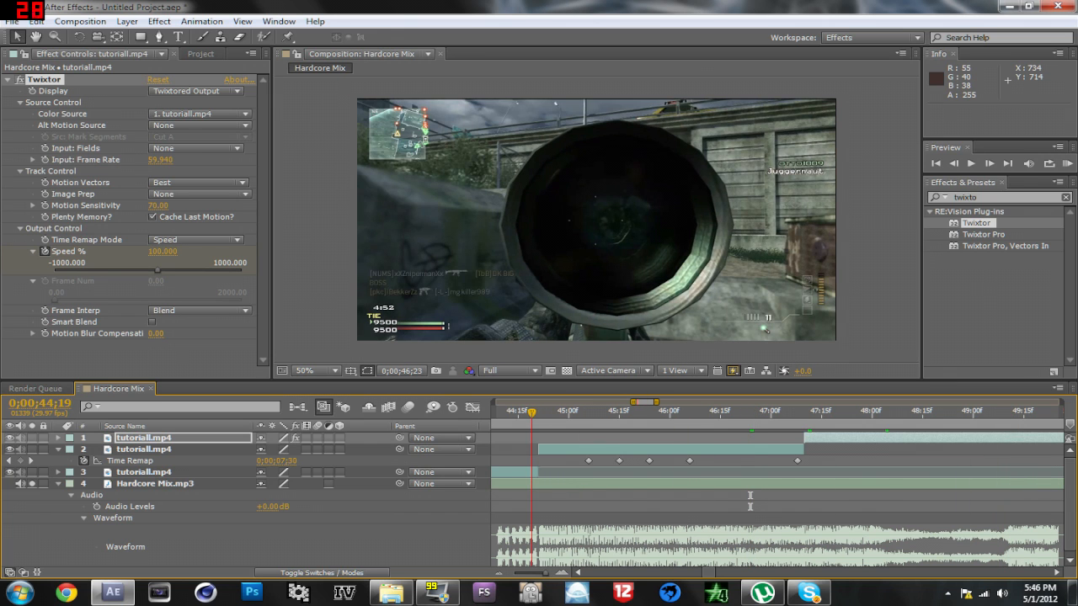
key("space")
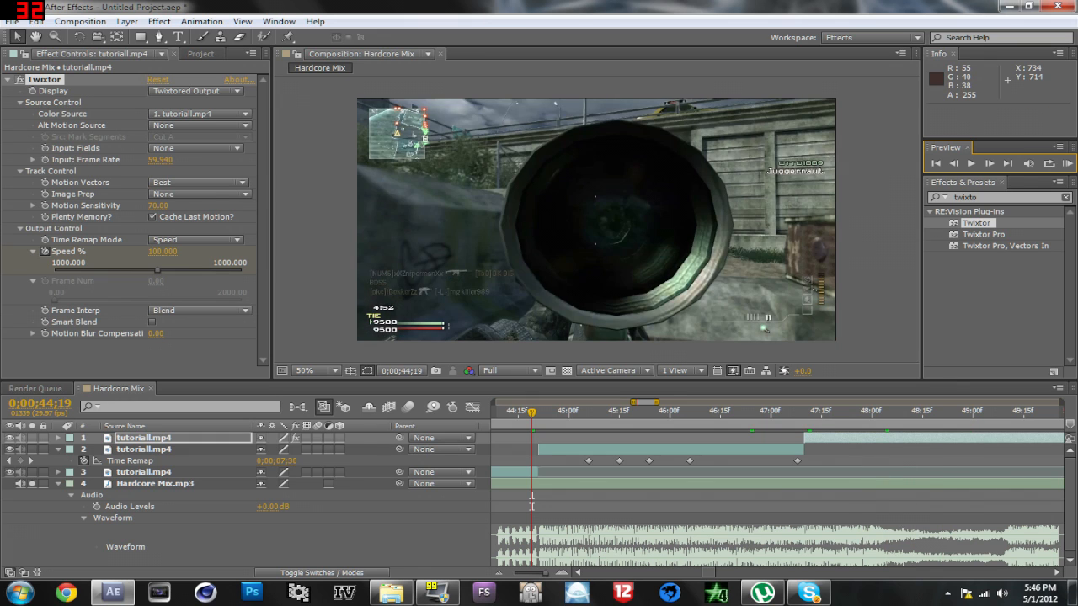
key("space")
mouse_move(949, 413)
left_mouse_down()
mouse_move(980, 412)
mouse_move(804, 413)
mouse_move(950, 412)
left_mouse_up()
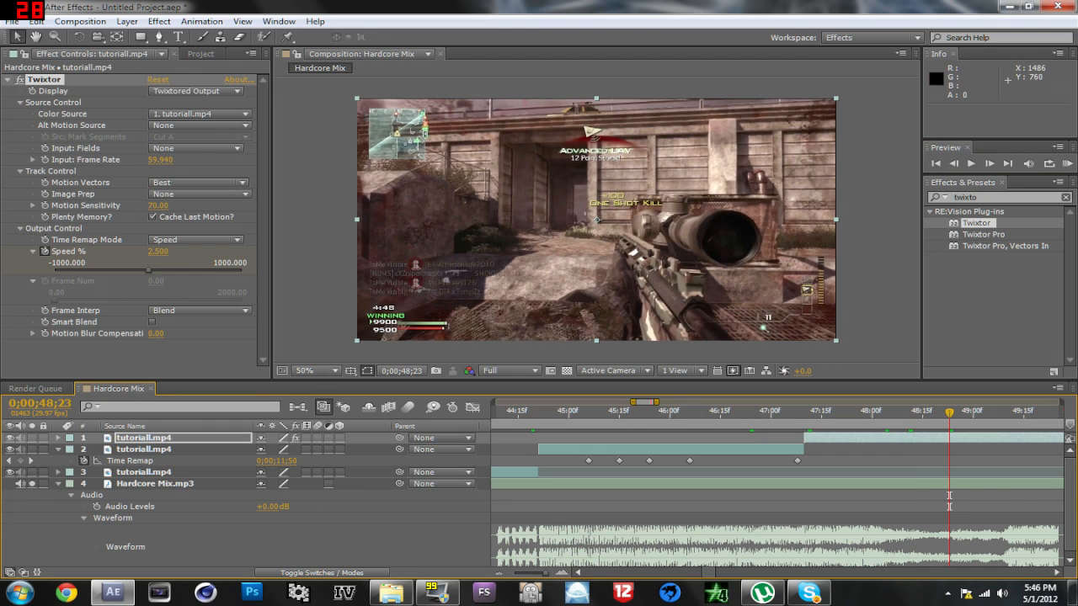
- Step back frame by frame from 0;00;48;23 to 0;00;48;03 and preview the audio to locate the next beat
key("Page_Up")
key("Page_Up")
key("Page_Up")
key("Page_Up")
key("Page_Up")
key("Page_Up")
key("Page_Up")
key("Page_Up")
key("Page_Up")
key("Page_Up")
key("Page_Up")
key("Page_Up")
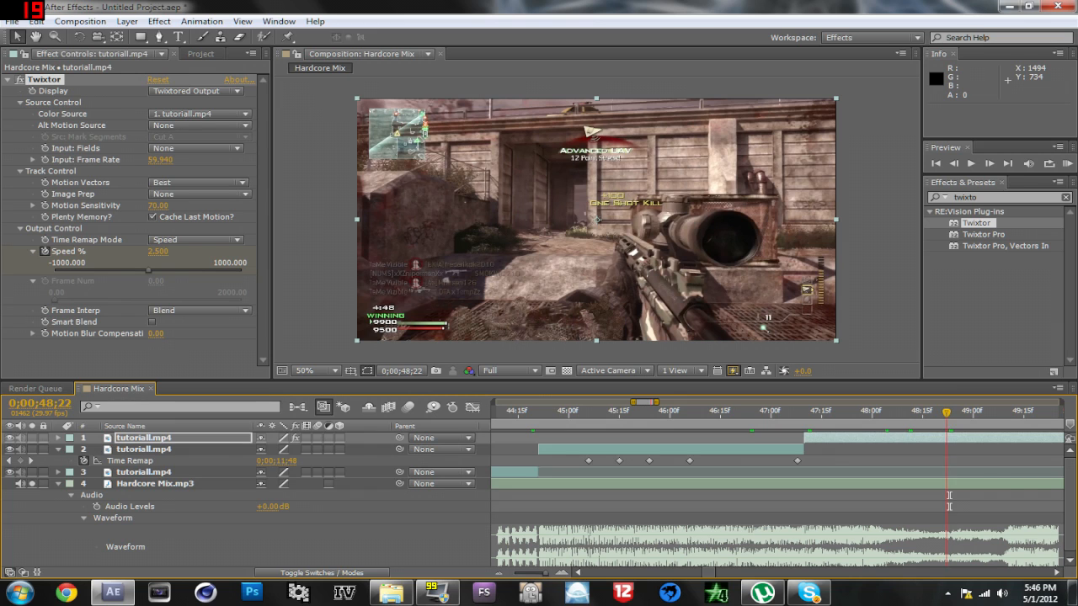
key("Page_Up")
key("Page_Up")
key("Page_Up")
key("Page_Up")
key("Page_Up")
key("Page_Up")
key("Page_Up")
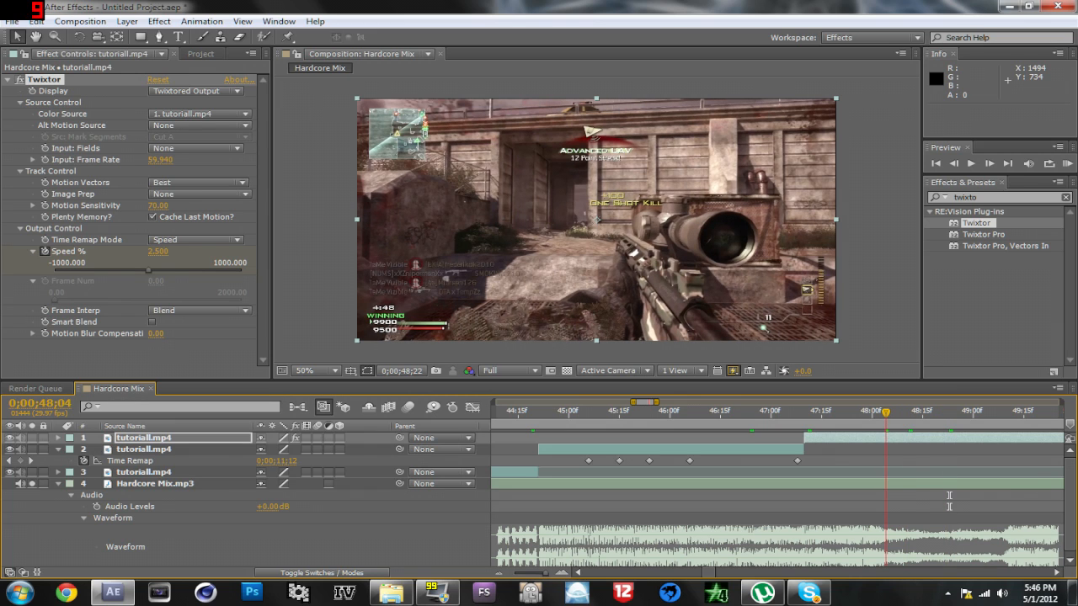
key("Page_Up")
key("Page_Up")
key("Page_Up")
key("Page_Up")
key("Page_Up")
key("Page_Up")
key("Page_Up")
key("Page_Up")
key("Page_Up")
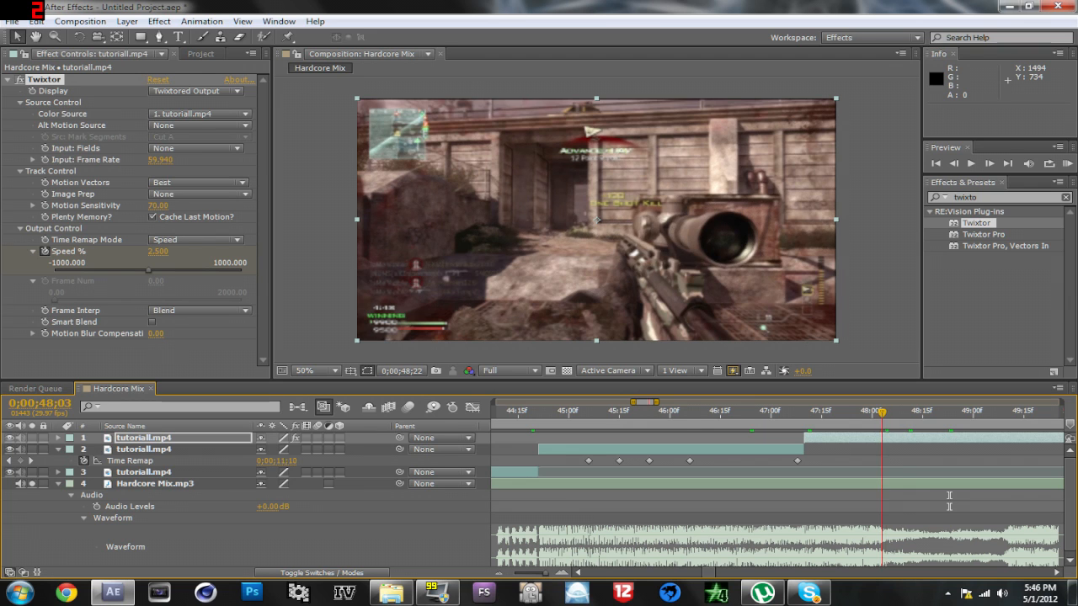
key("KP_Decimal")
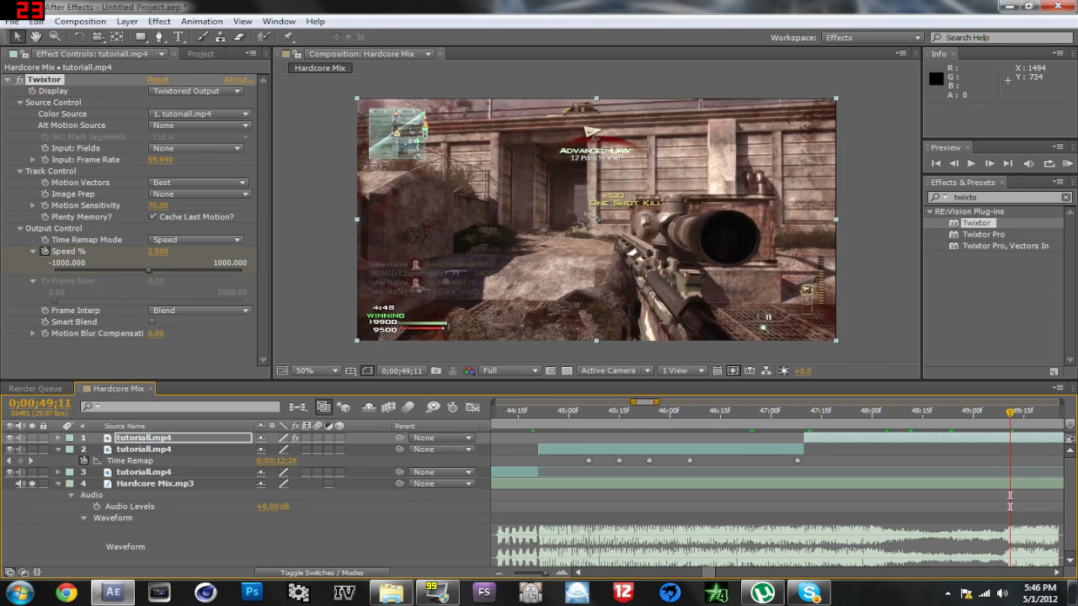
- Step back from 0;00;49;11 to 0;00;49;06 and split the Twixtor segment of tutoriall.mp4 there
scroll(777, 495, "right", 3)
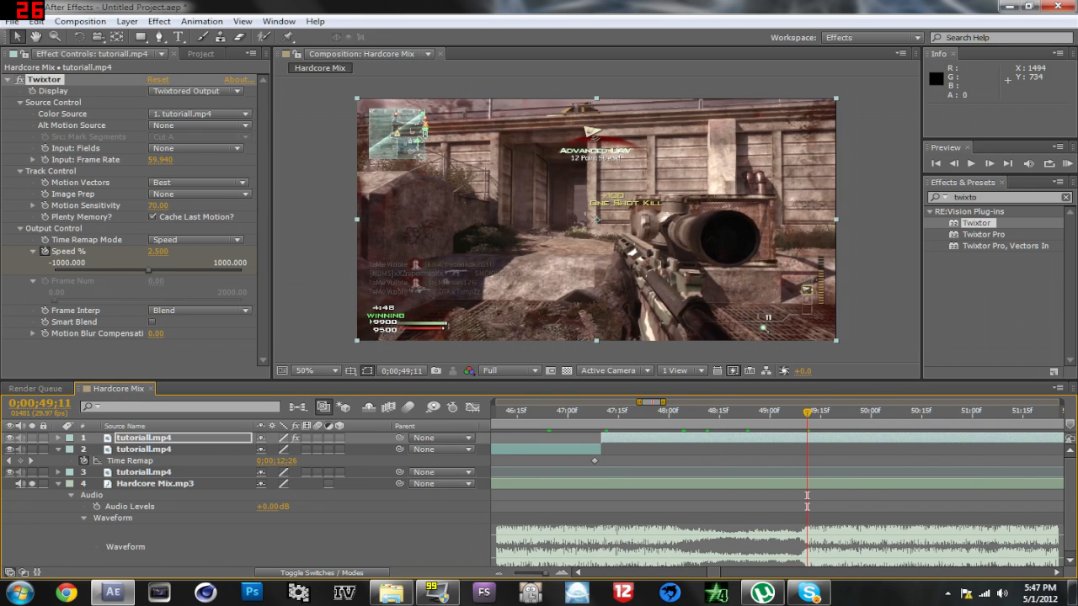
key("Page_Up")
key("Page_Up")
key("Page_Up")
key("Page_Up")
key("Page_Up")
key("Page_Up")
key("Page_Up")
key("Page_Up")
key("Page_Up")
key("Page_Down")
key("Page_Down")
key("Page_Down")
key("Page_Down")
key("Page_Up")
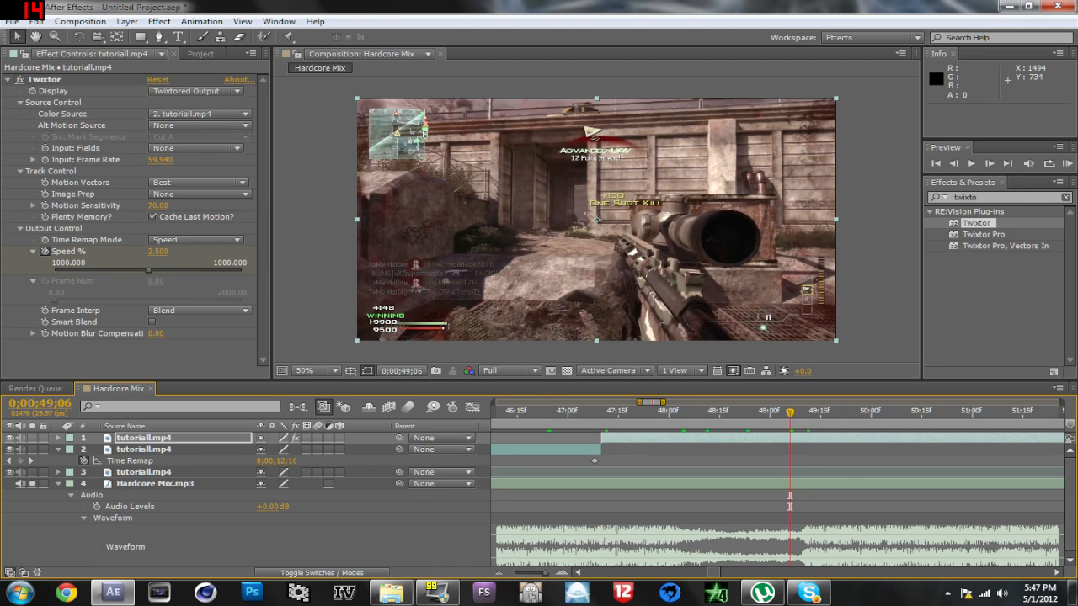
key("ctrl+shift+d")
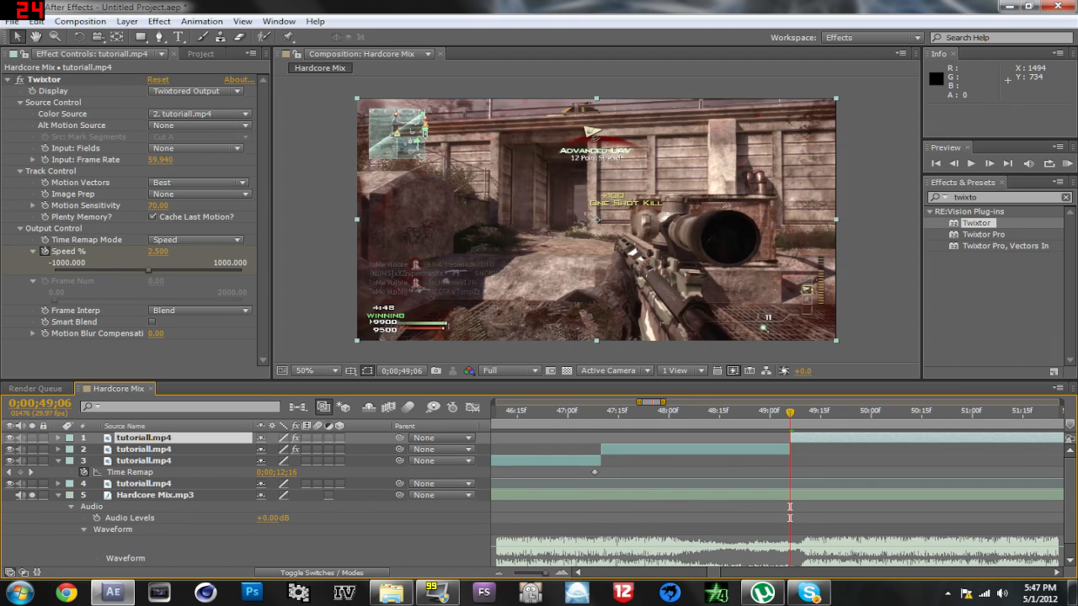
- Delete Twixtor from the newest tutoriall.mp4 segment, then extend its start to 0;00;48;16 and trim it back to 0;00;49;06
left_click(44, 80)
key("Delete")
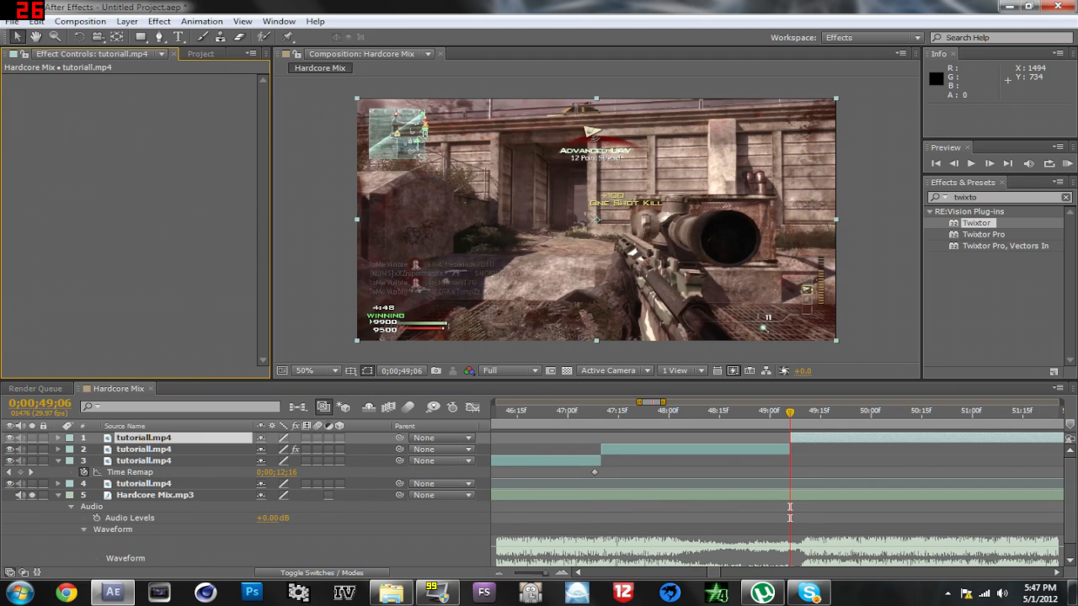
left_click_drag(792, 438, 723, 438)
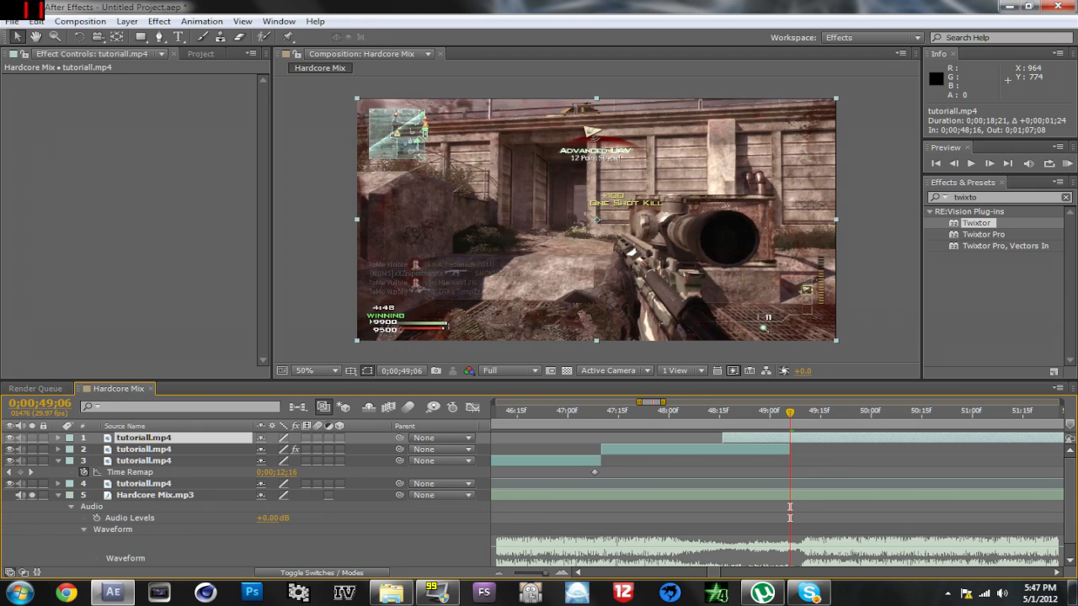
left_click_drag(722, 438, 790, 438)
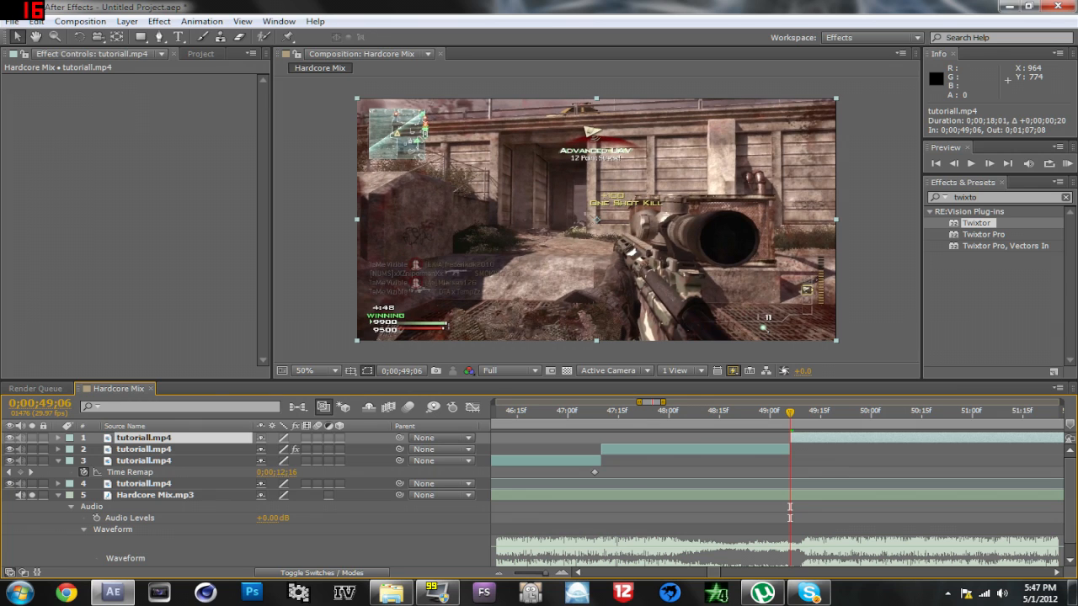
- Step frame by frame from 0;00;49;06 past 0;00;49;26 to examine when the sniper scope comes up in the last segment
key("Page_Down")
key("Page_Down")
key("Page_Down")
key("Page_Down")
key("Page_Down")
key("Page_Down")
key("Page_Down")
key("Page_Down")
key("Page_Down")
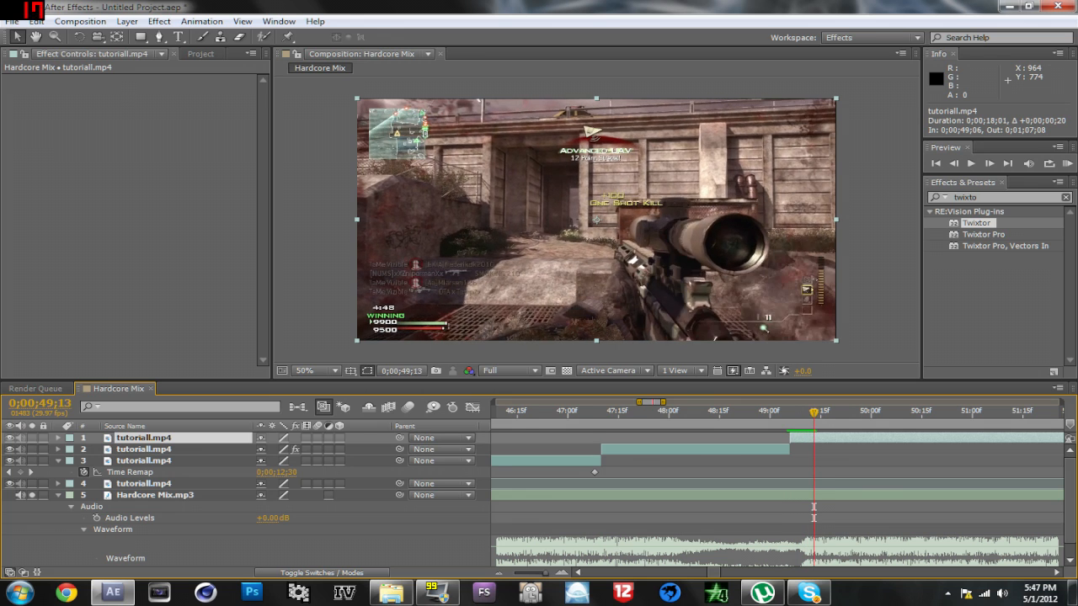
key("Page_Down")
key("Page_Down")
key("Page_Down")
key("Page_Down")
key("Page_Down")
key("Page_Down")
key("Page_Down")
key("Page_Down")
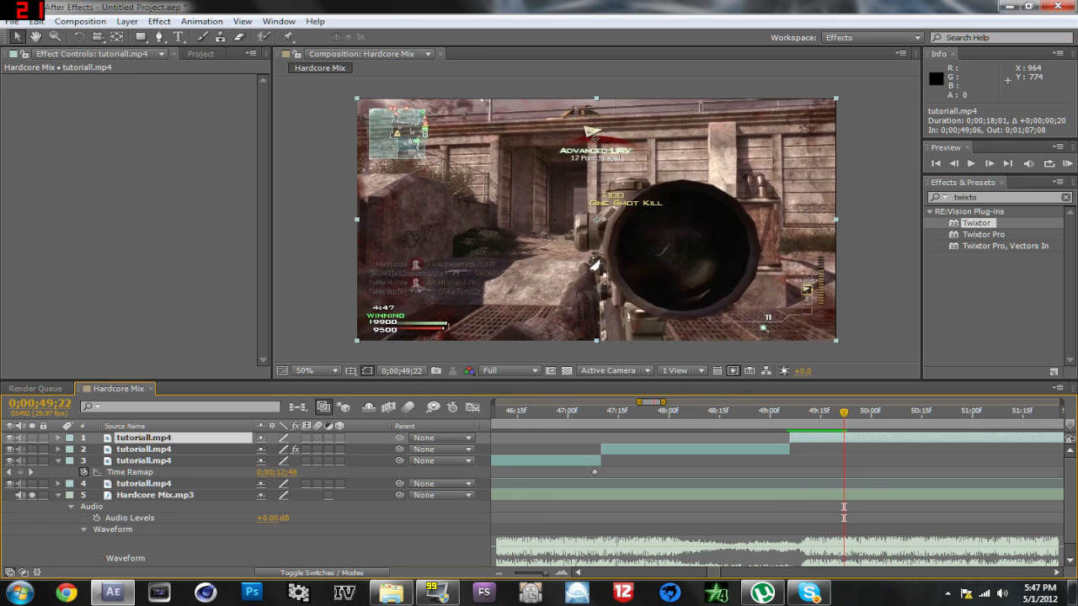
key("Page_Down")
key("Page_Down")
key("Page_Down")
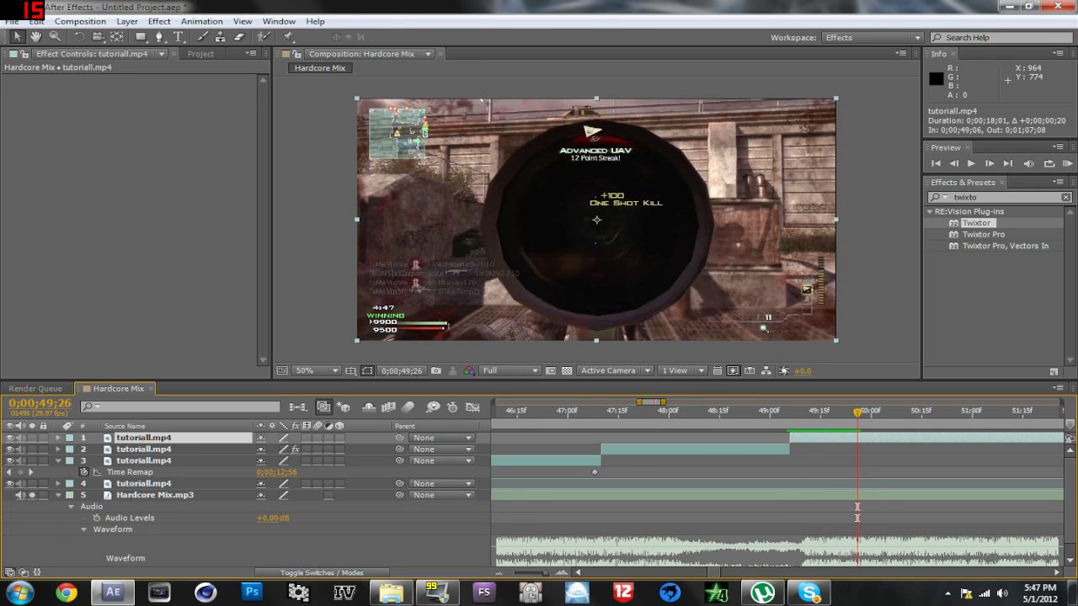
key("Page_Down")
key("Page_Up")
key("Page_Down")
key("Page_Up")
- Set the current time to the beat at 0;00;49;11 and shift the last tutoriall.mp4 segment 16 frames earlier, starting at 0;00;48;20
key("Page_Up")
key("Page_Up")
key("Page_Up")
key("Page_Up")
key("Page_Up")
key("Page_Up")
key("Page_Up")
key("Page_Up")
key("Page_Up")
key("Page_Up")
key("Page_Up")
key("Page_Up")
key("Page_Up")
key("Page_Up")
key("Page_Up")
key("Page_Up")
key("Page_Up")
key("Page_Down")
key("Page_Down")
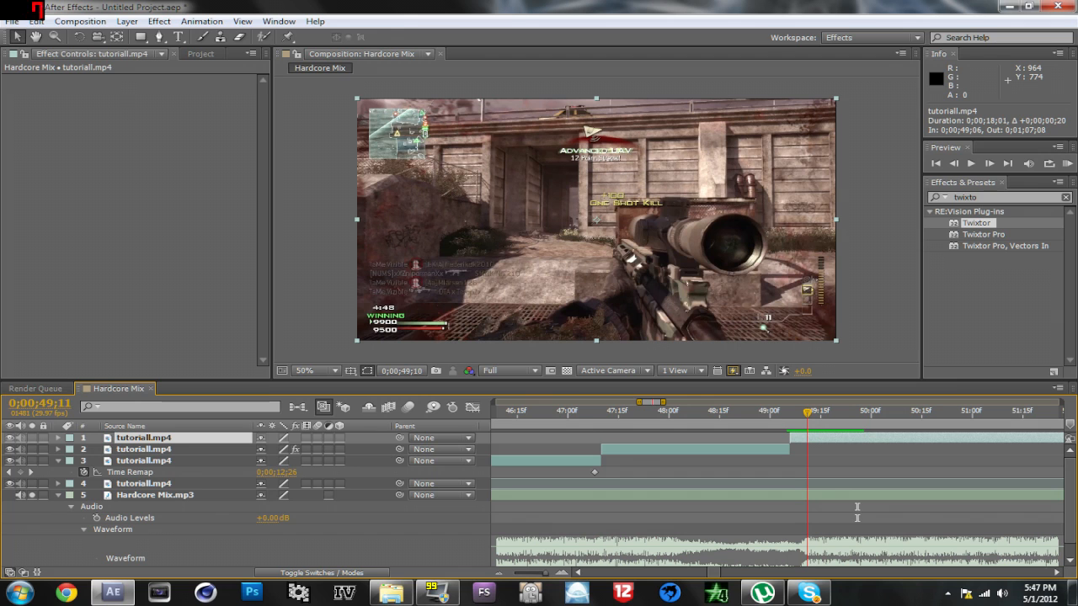
key("alt+Page_Up")
key("alt+Page_Up")
key("alt+Page_Up")
key("alt+Page_Up")
key("alt+Page_Up")
key("alt+Page_Up")
key("alt+Page_Up")
key("alt+Page_Up")
key("alt+Page_Up")
key("alt+Page_Up")
key("alt+Page_Up")
key("alt+Page_Up")
key("alt+Page_Up")
key("alt+Page_Up")
key("alt+Page_Up")
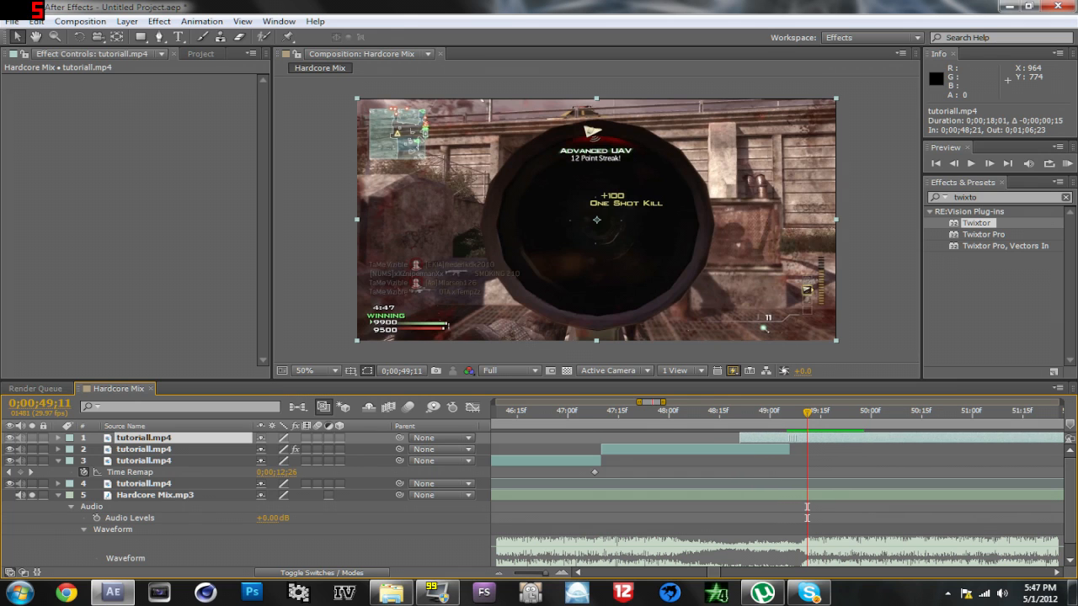
key("alt+Page_Up")
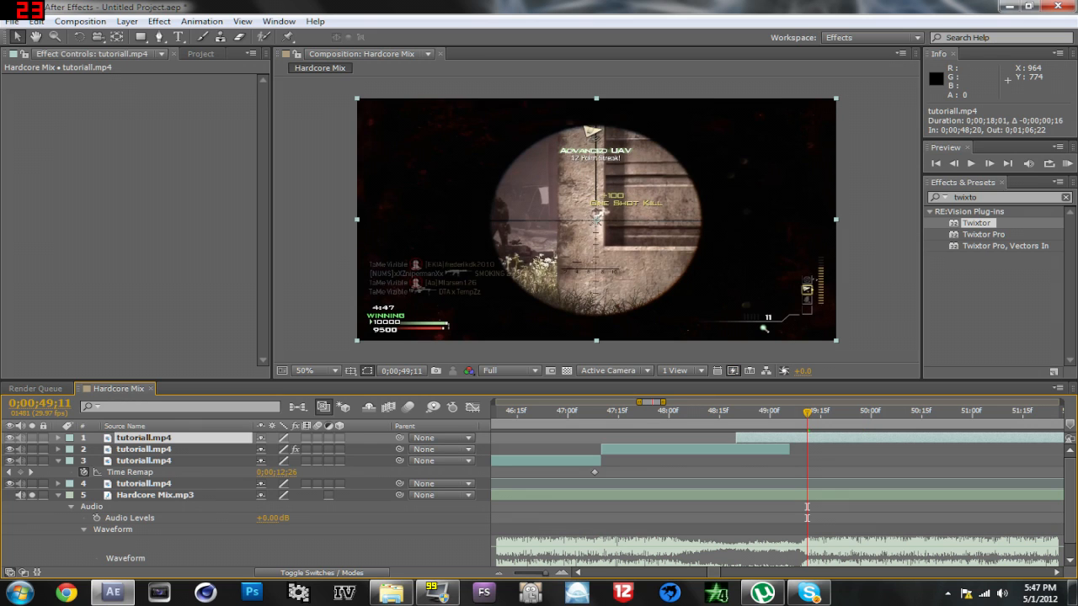
- Go to the last segment's start at 0;00;48;20 and trim the end of the Twixtor segment below it to that time
key("i")
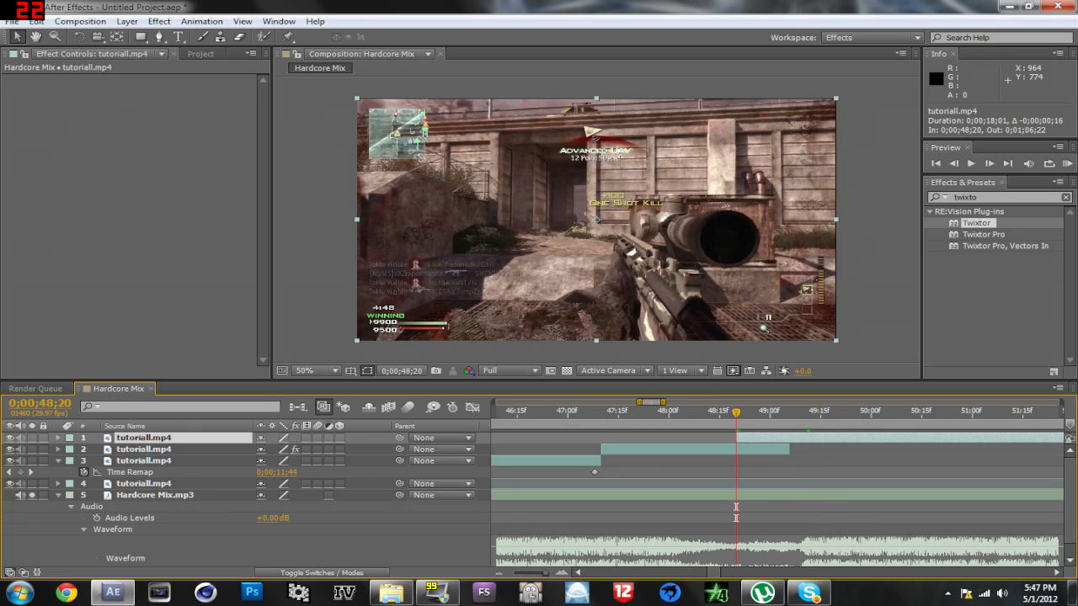
key("ctrl+Down")
key("alt+]")
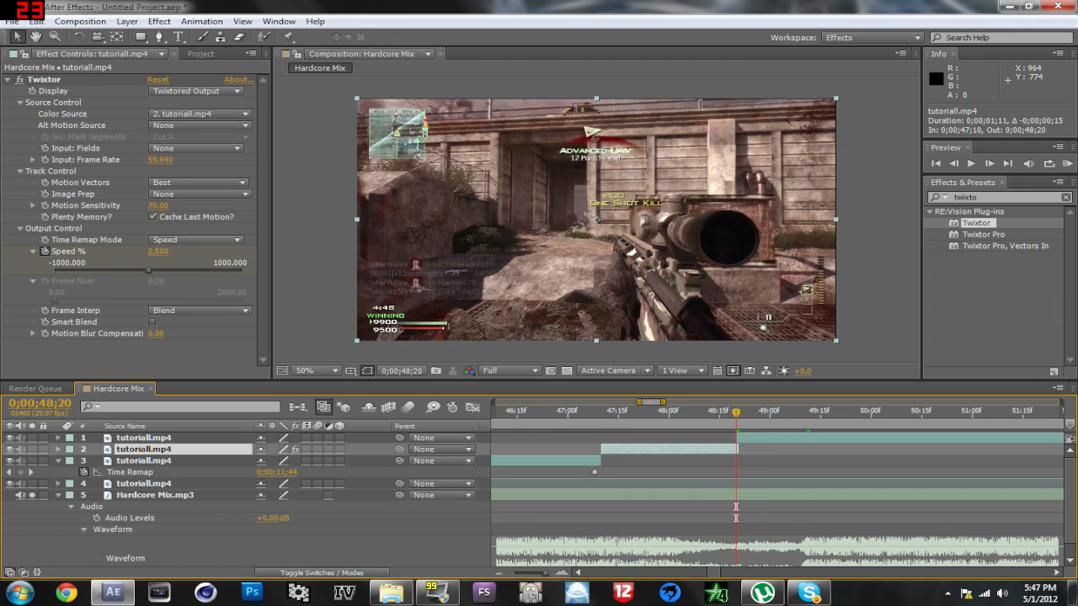
- Trim the end of the Twixtor segment one frame shorter, to 0;00;48;19
key("Page_Up")
key("alt+]")
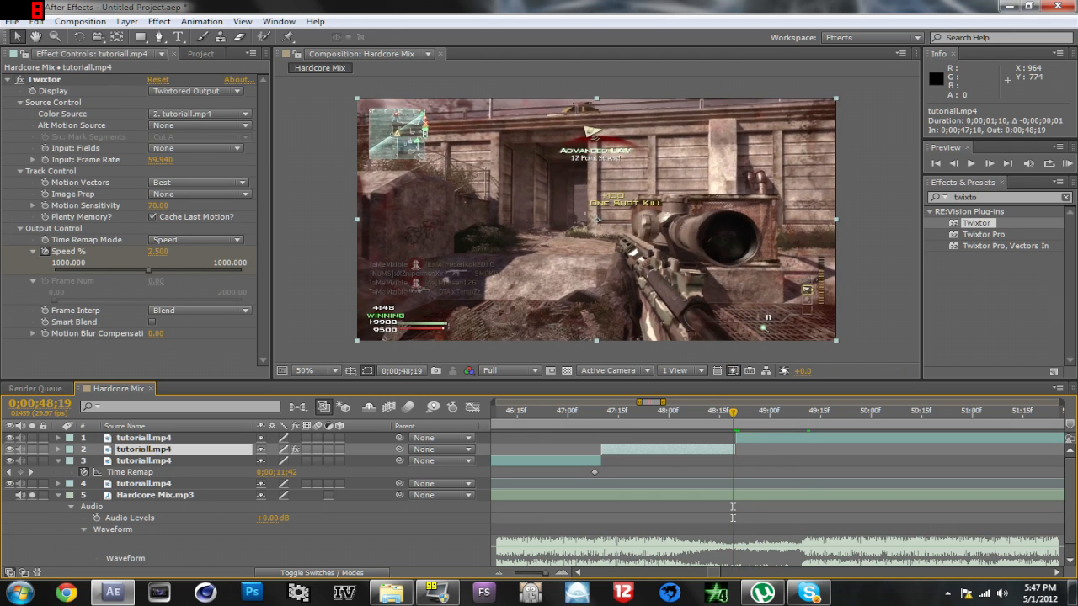
key("Page_Down")
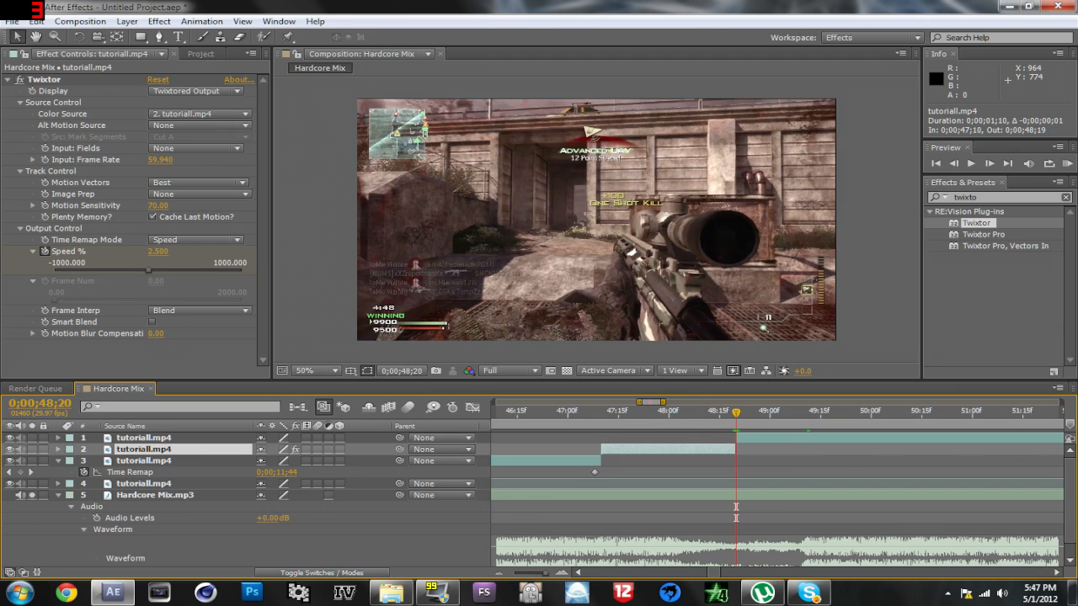
- Shift the last tutoriall.mp4 segment one frame later and extend its start back to 0;00;48;20
key("ctrl+Up")
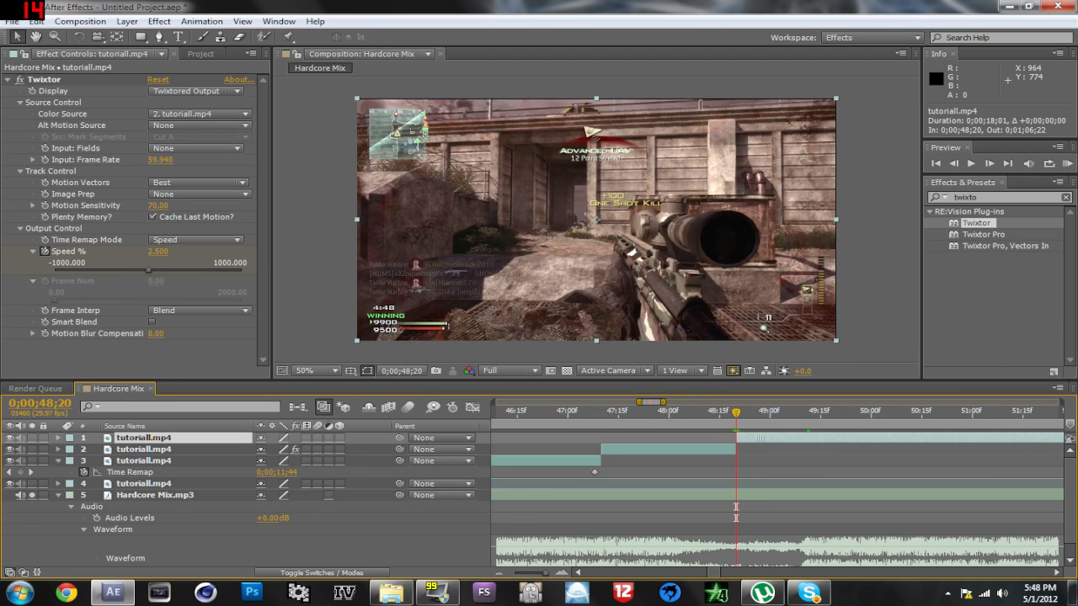
key("alt+Page_Down")
key("alt+[")
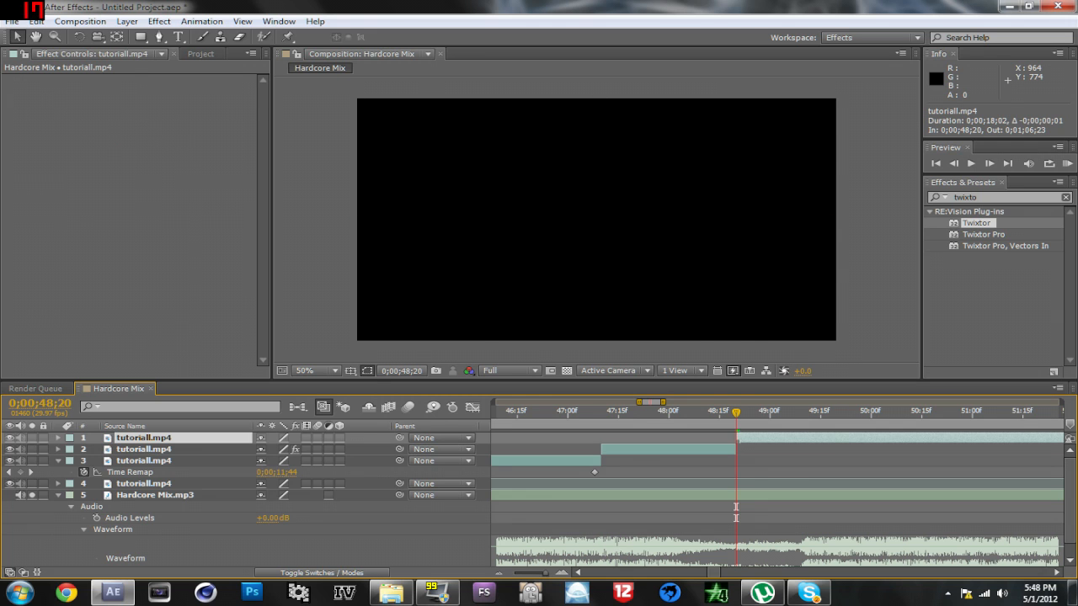
- Step frame by frame back and forth around the cut at 0;00;48;20 to examine the transition between the two segments
key("Page_Up")
key("Page_Up")
key("Page_Up")
key("Page_Up")
key("Page_Up")
key("Page_Up")
key("Page_Up")
key("Page_Up")
key("Page_Up")
key("Page_Up")
key("Page_Up")
key("Page_Up")
key("Page_Up")
key("Page_Up")
key("Page_Up")
key("Page_Up")
key("Page_Up")
key("Page_Down")
key("Page_Down")
key("Page_Down")
key("Page_Down")
key("Page_Down")
key("Page_Down")
key("Page_Down")
key("Page_Down")
key("Page_Down")
key("Page_Down")
key("Page_Down")
key("Page_Down")
key("Page_Down")
key("Page_Down")
key("Page_Down")
key("Page_Down")
key("Page_Down")
key("Page_Down")
key("Page_Down")
key("Page_Up")
key("Page_Up")
key("Page_Up")
key("Page_Up")
key("Page_Up")
key("Page_Up")
key("Page_Down")
key("Page_Down")
key("Page_Down")
key("Page_Down")
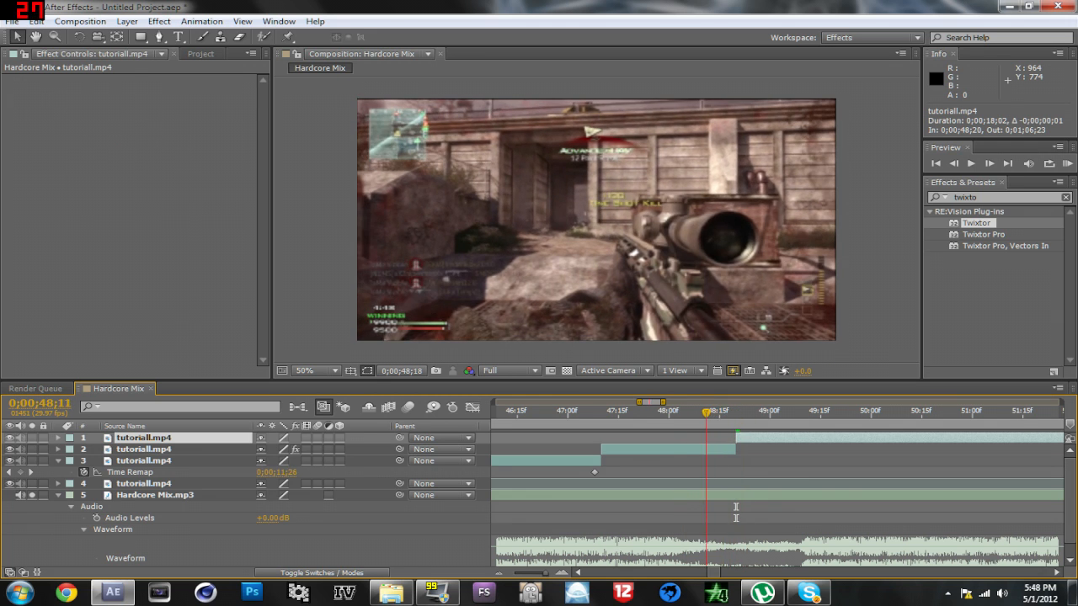
- Undo the last segment's start extension and extend the end of the Twixtor segment to 0;00;48;20
key("ctrl+z")
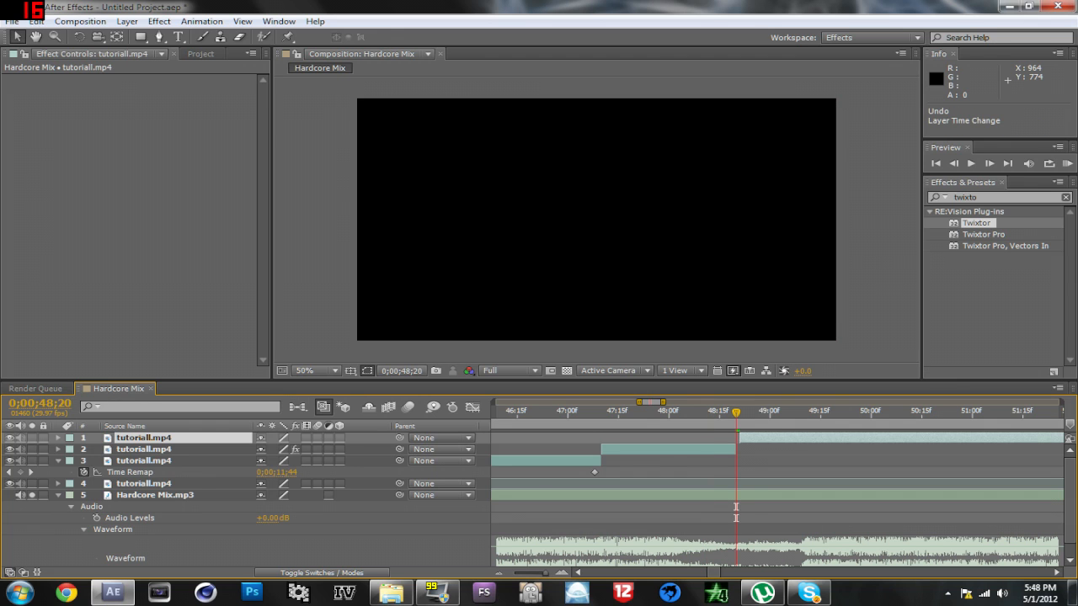
key("ctrl+Down")
key("Page_Up")
key("Page_Up")
key("Page_Up")
key("Page_Up")
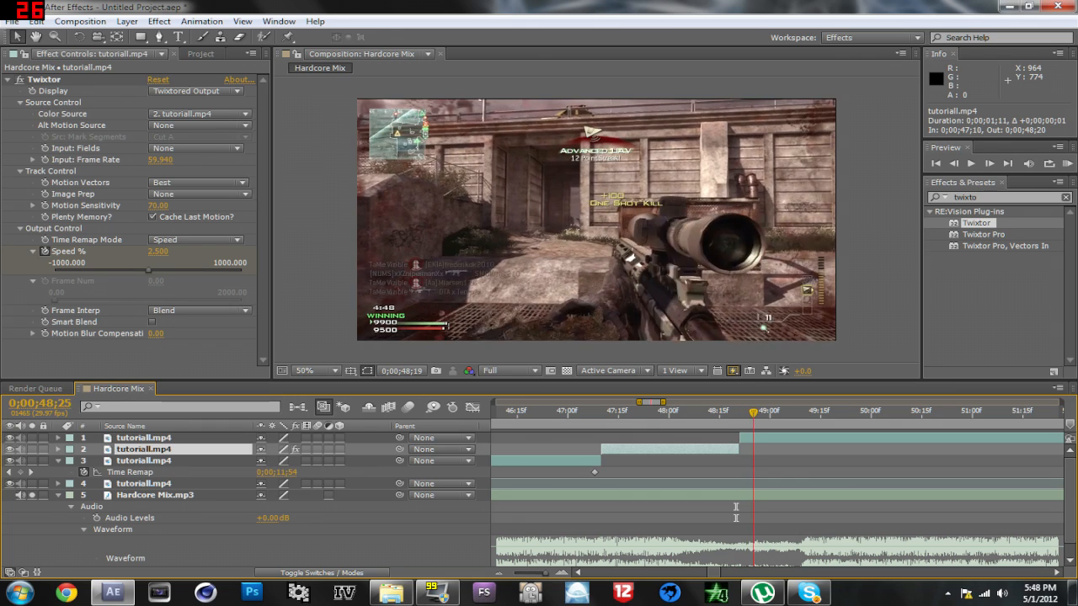
- Play a RAM preview from 0;00;47;00 to check the Twixtor segment and the cut that follows it
left_click_drag(722, 413, 581, 413)
key("Page_Up")
key("Page_Up")
key("Page_Up")
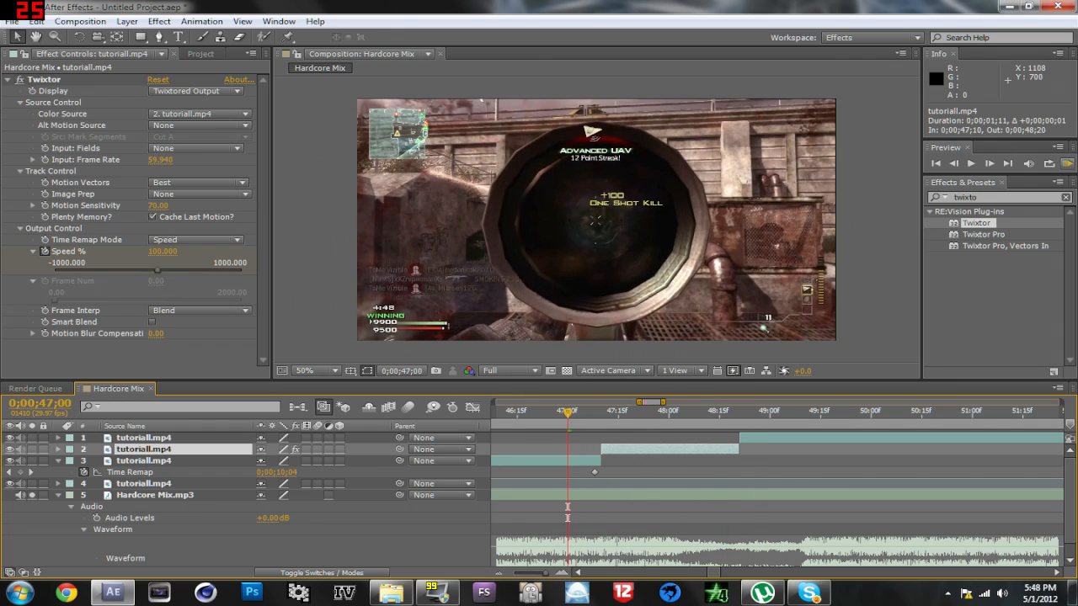
key("KP_0")
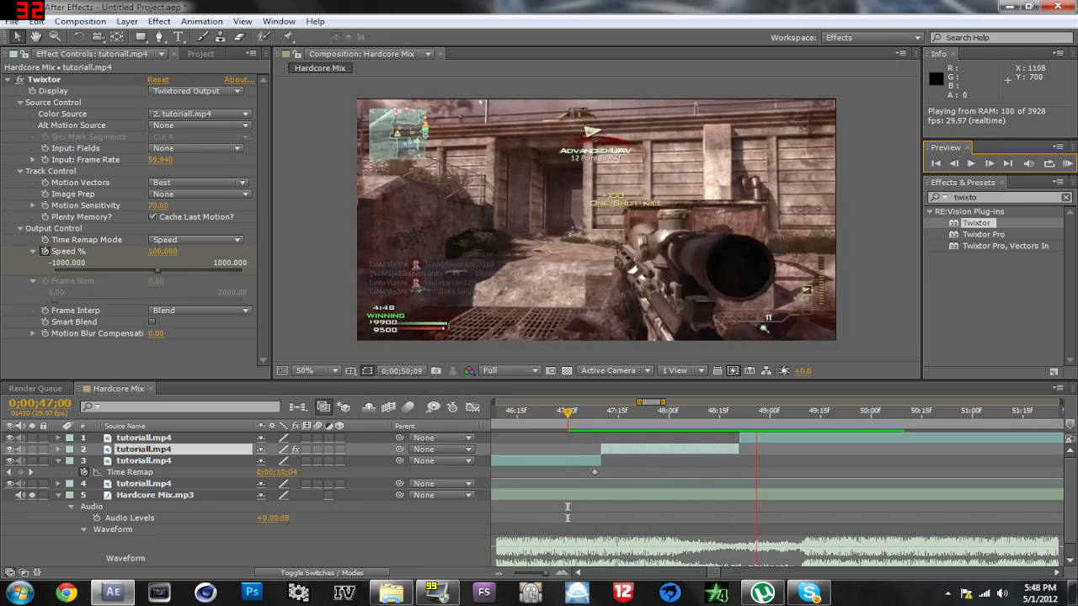
key("space")
- Split the last tutoriall.mp4 segment at 0;00;49;25
left_click_drag(568, 413, 854, 412)
left_click(854, 438)
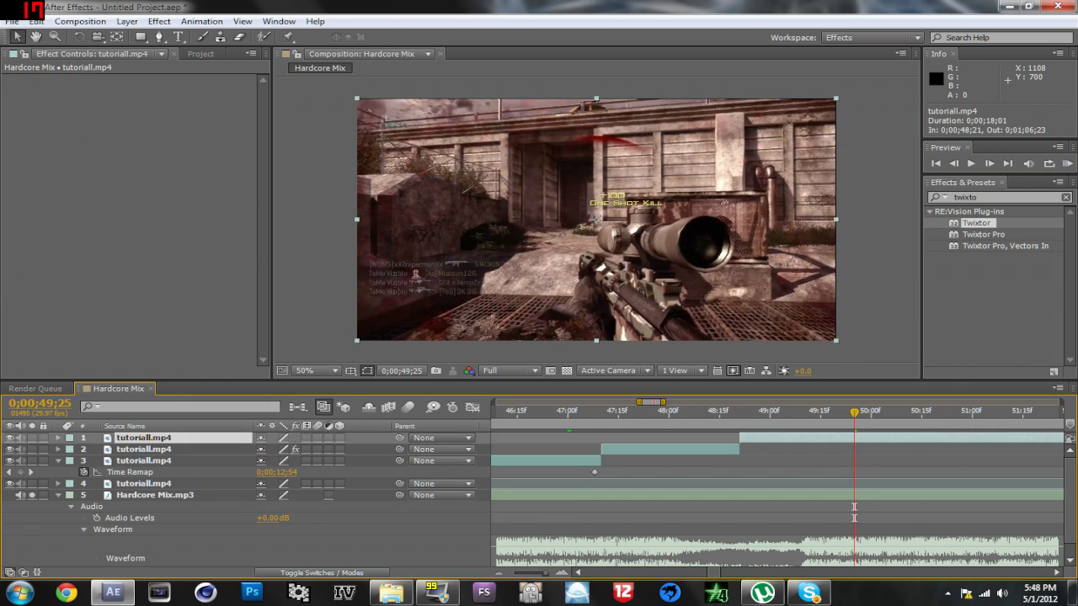
key("ctrl+shift+d")
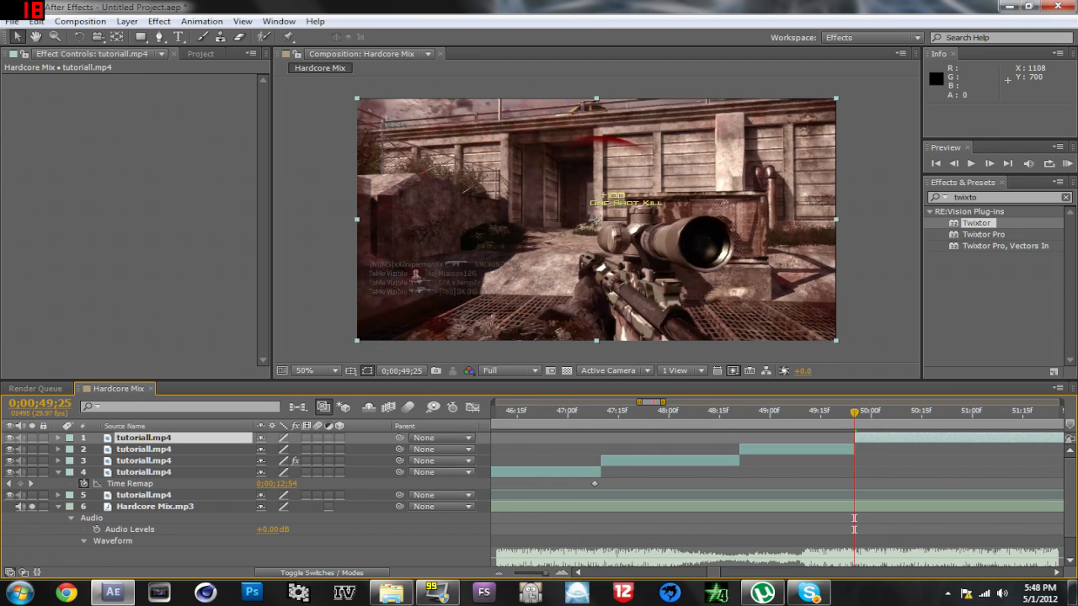
- Apply Twixtor to the new last segment and set its input frame rate to 59.94
left_click_drag(977, 223, 871, 436)
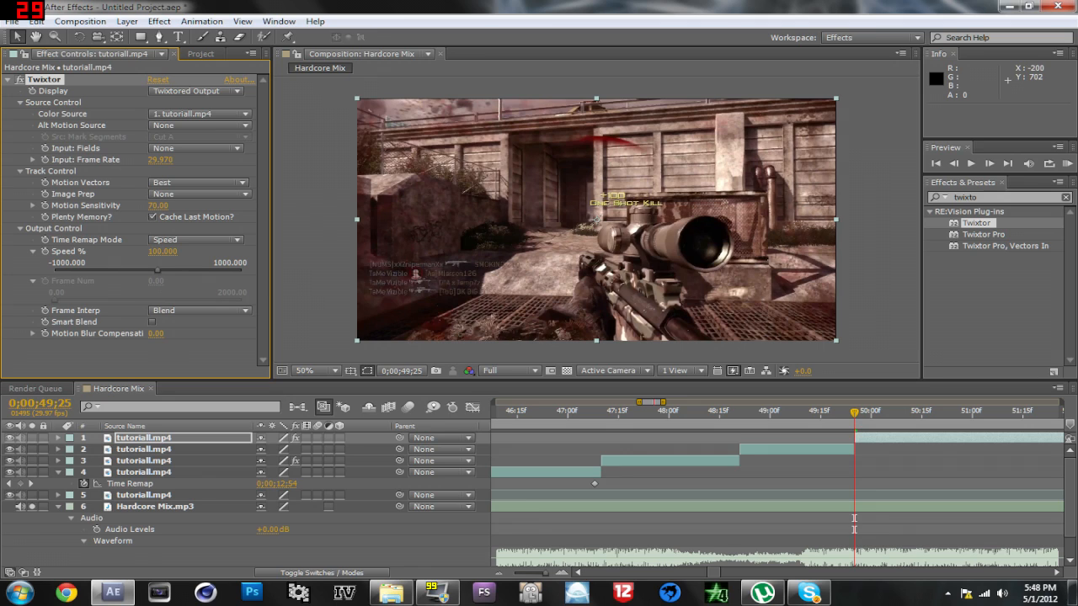
left_click(161, 160)
type("59.94")
key("Return")
- Start keyframing the new segment's Twixtor Speed % at 0;00;49;25 and set it to 2.5 at 0;00;49;26
left_click(44, 251)
key("Page_Down")
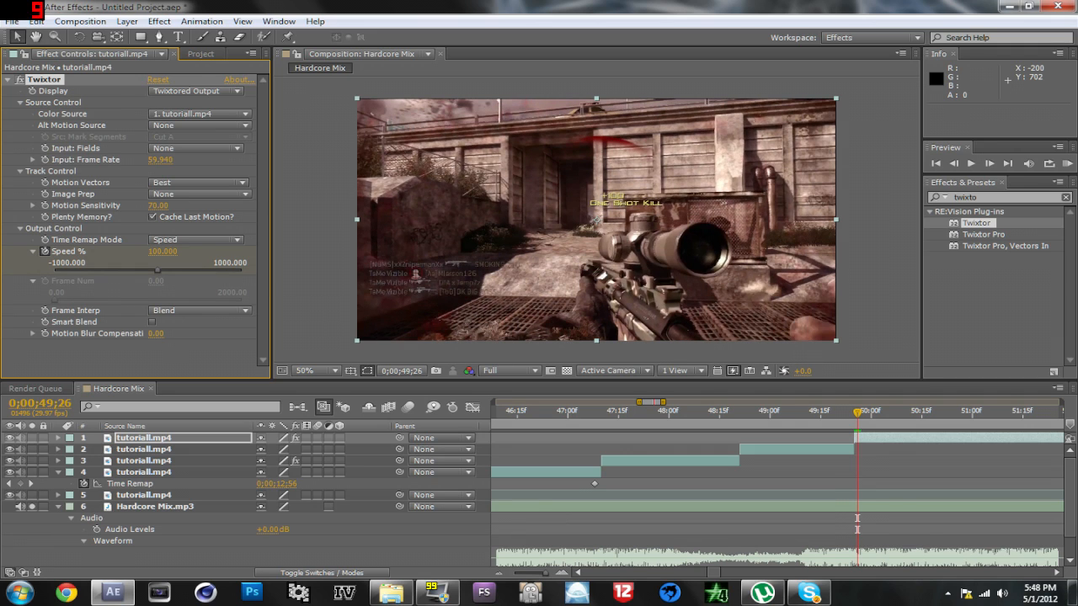
left_click(161, 251)
type("2.5")
key("Return")
mouse_move(857, 412)
left_mouse_down()
mouse_move(942, 413)
mouse_move(831, 412)
mouse_move(930, 412)
mouse_move(858, 413)
left_mouse_up()
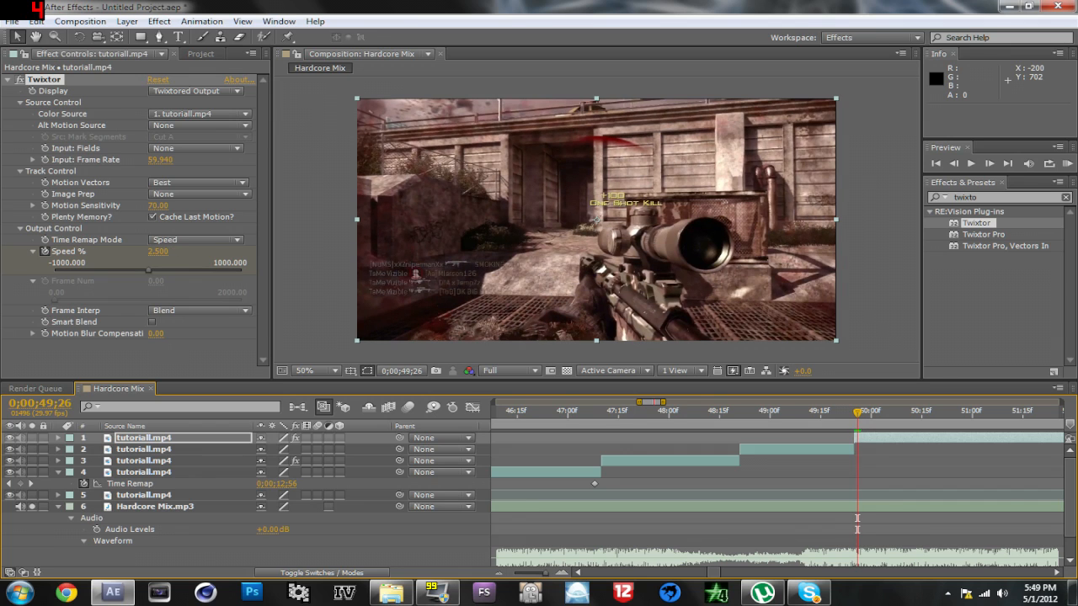
- Lower the Twixtor Speed % keyframe at 0;00;49;26 to 1
left_click(159, 251)
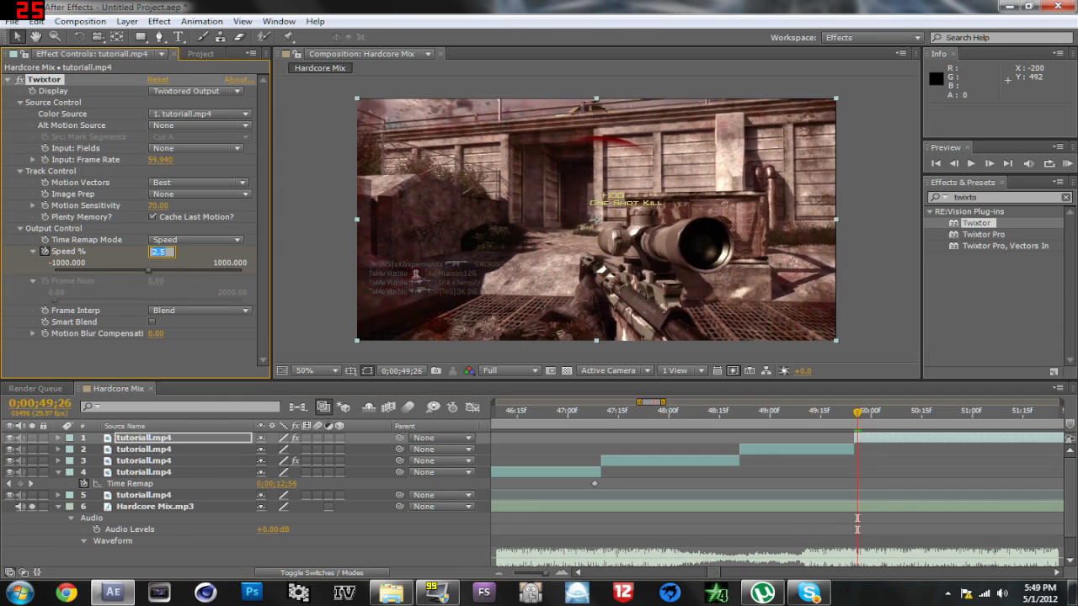
type("1")
key("Return")
- Play a RAM preview of the composition from 0;00;43;18 to check the whole synced sequence
left_click_drag(857, 413, 586, 413)
left_click(1067, 164)
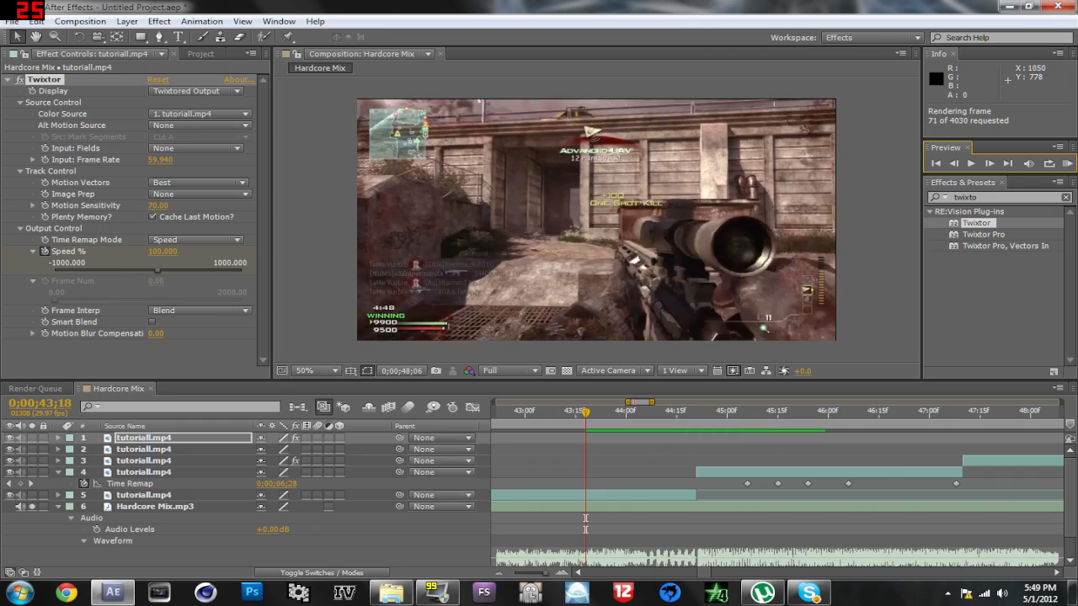
key("space")
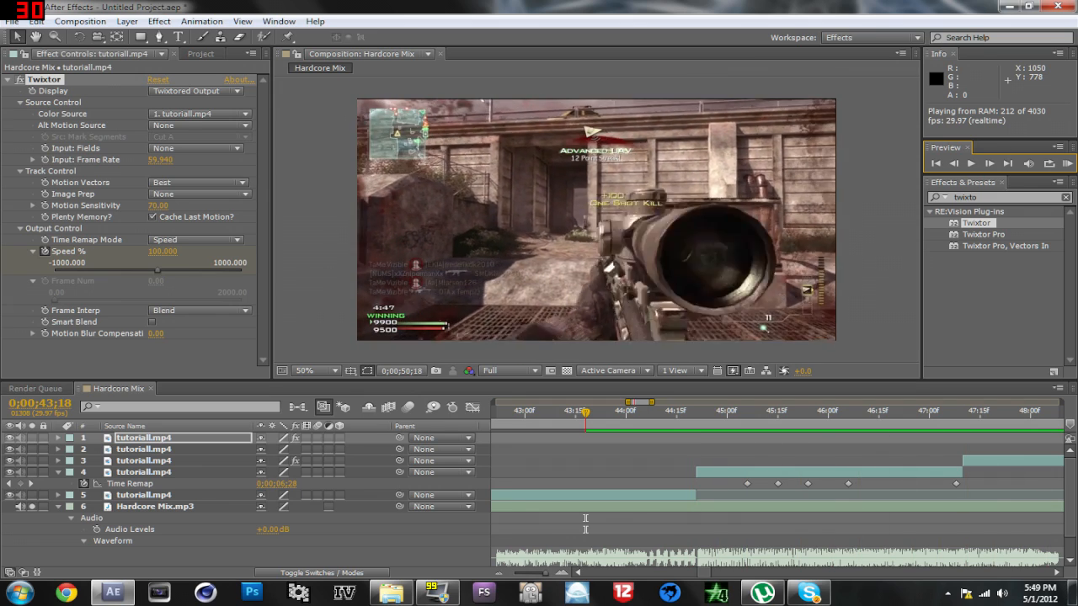
key("space")
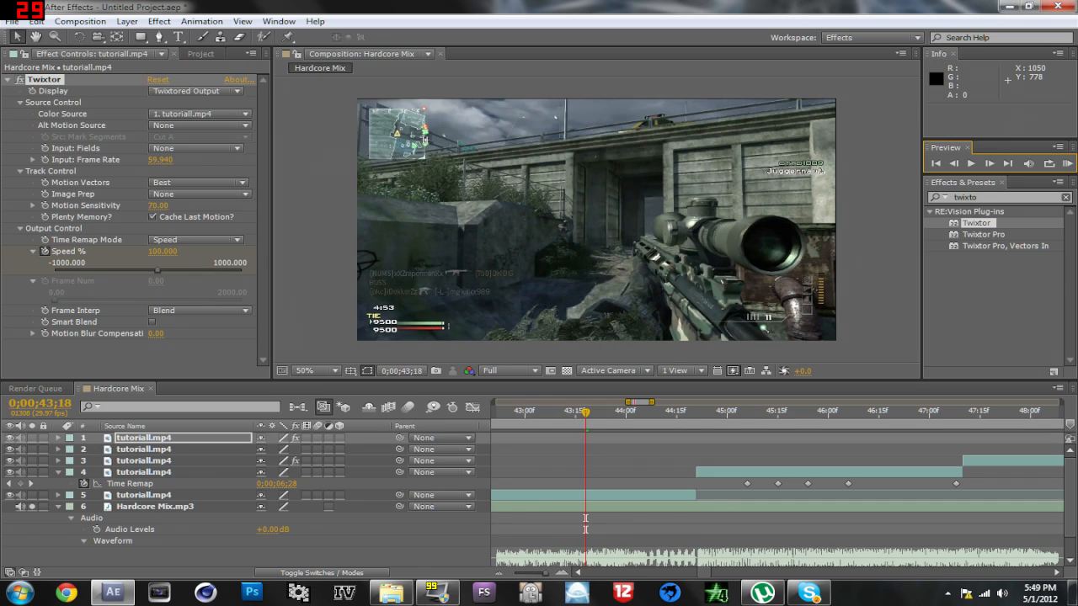